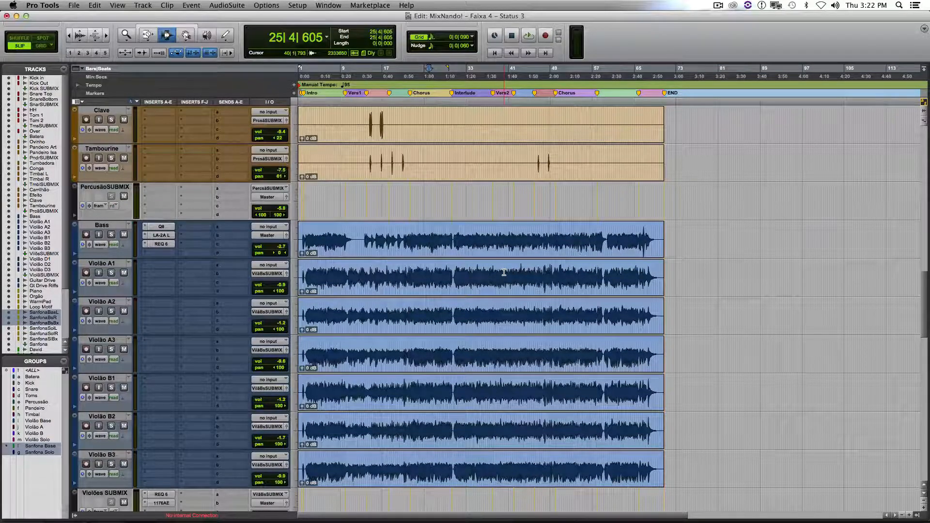
Look through the session's drum, percussion, bass and acoustic guitar tracks and the plug-ins inserted on them
{"action": "scroll", "coordinate": [504, 272], "scroll_direction": "up", "scroll_amount": 20}
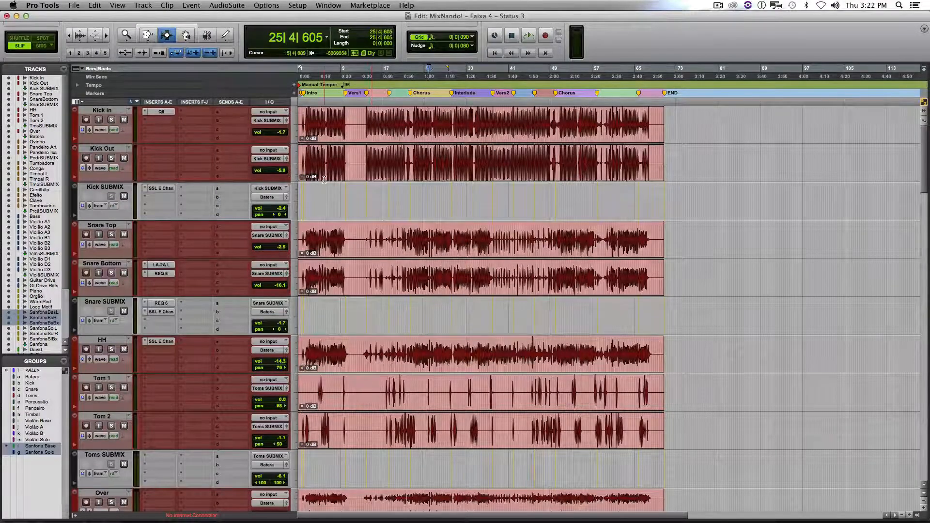
{"action": "scroll", "coordinate": [346, 184], "scroll_direction": "down", "scroll_amount": 1}
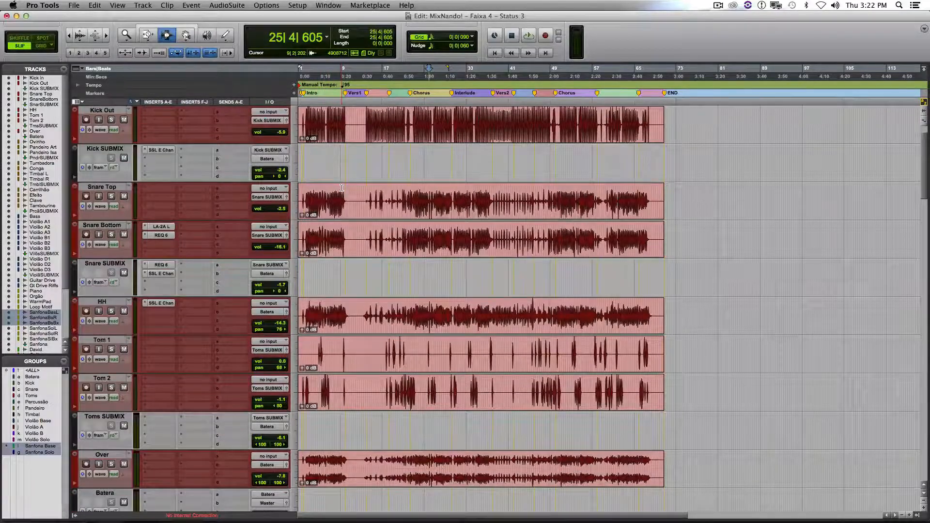
{"action": "scroll", "coordinate": [386, 233], "scroll_direction": "down", "scroll_amount": 16}
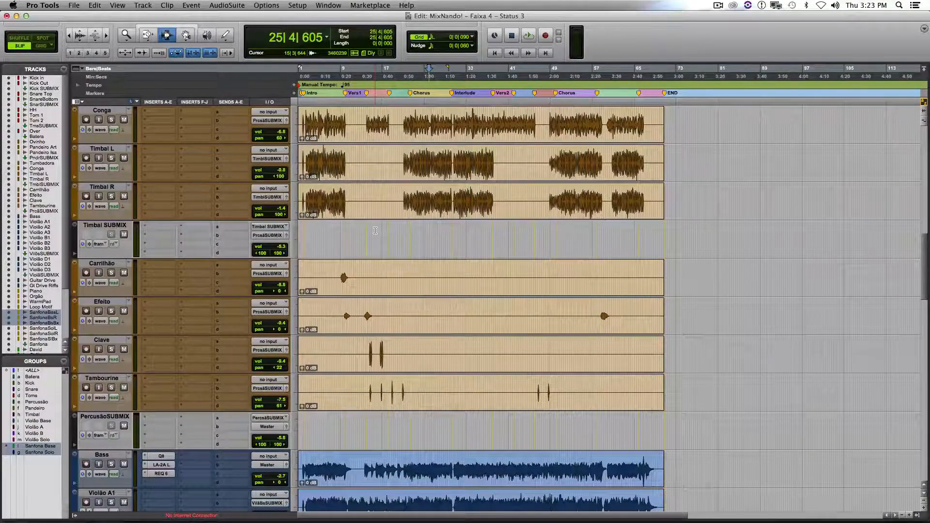
{"action": "scroll", "coordinate": [375, 230], "scroll_direction": "up", "scroll_amount": 2}
{"action": "scroll", "coordinate": [373, 249], "scroll_direction": "down", "scroll_amount": 10}
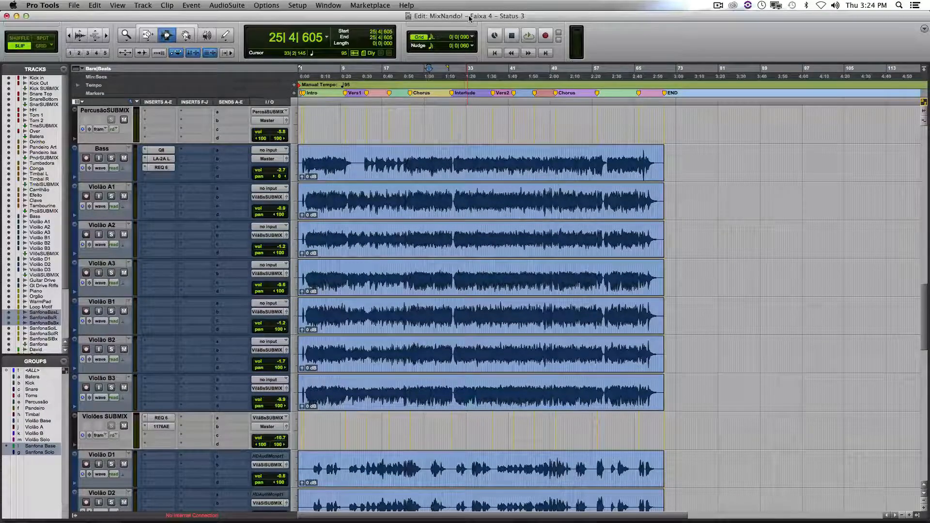
{"action": "key", "text": "space"}
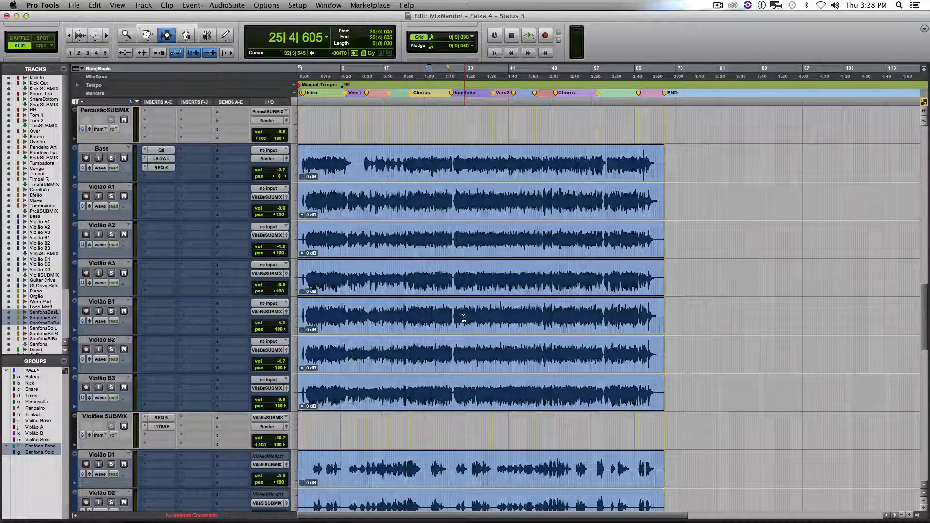
Examine the SSL E Channel Strip and REQ 6 settings on the Snare SUBMIX track, closing the plug-in window when done
{"action": "scroll", "coordinate": [365, 282], "scroll_direction": "up", "scroll_amount": 15}
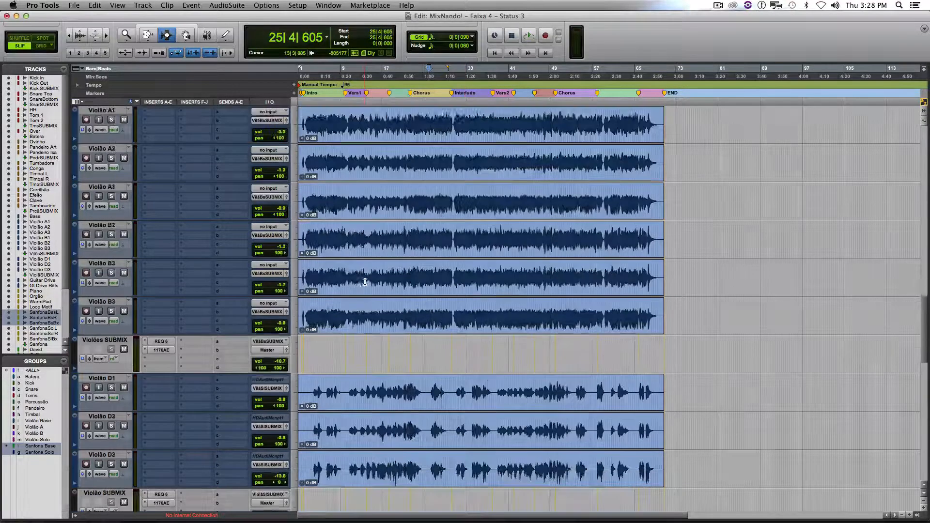
{"action": "scroll", "coordinate": [365, 282], "scroll_direction": "up", "scroll_amount": 8}
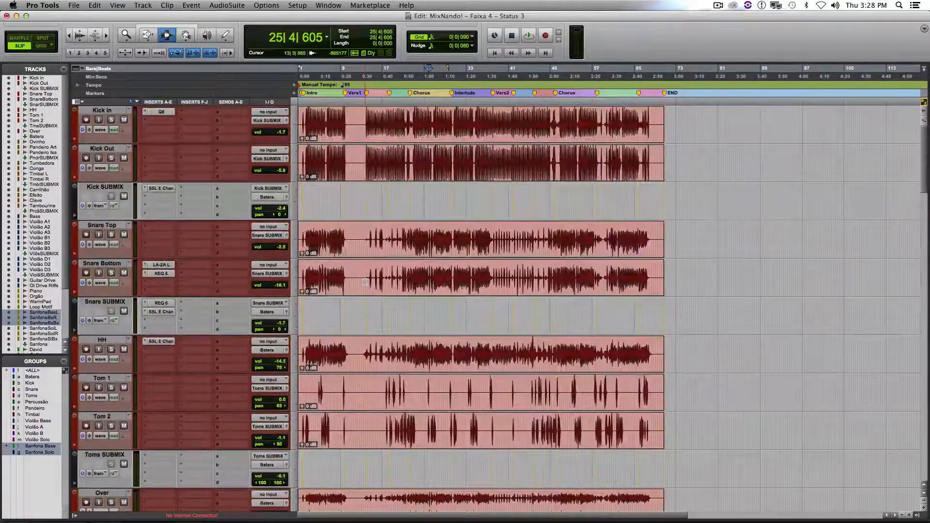
{"action": "left_click", "coordinate": [163, 313]}
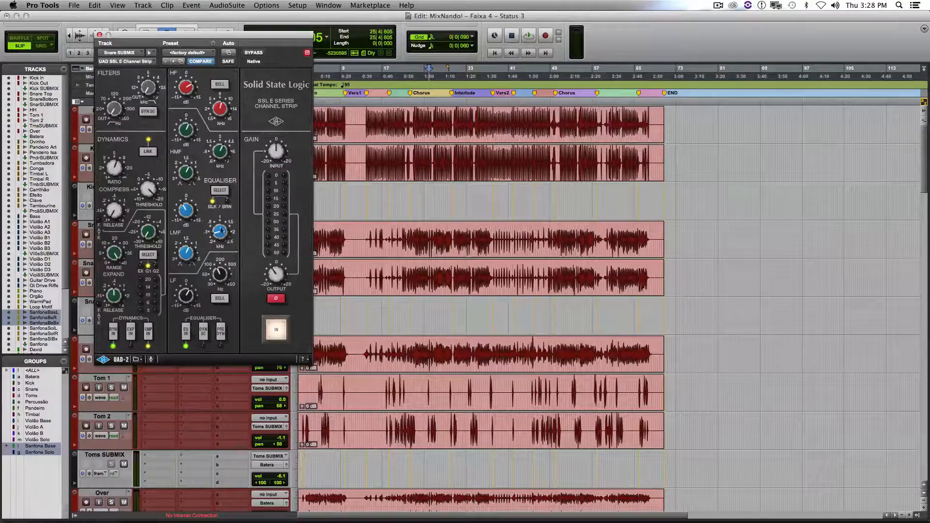
{"action": "left_click_drag", "start_coordinate": [173, 35], "coordinate": [578, 54]}
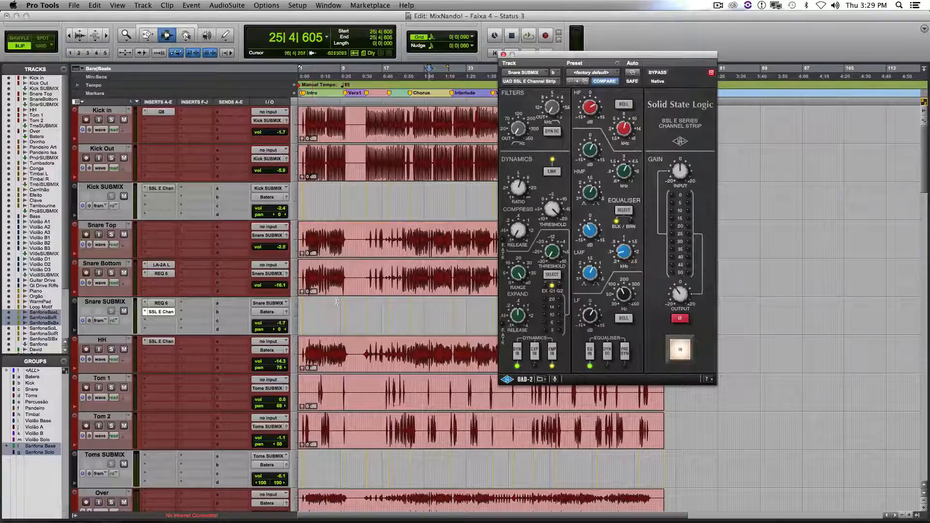
{"action": "left_click", "coordinate": [168, 309]}
{"action": "left_click", "coordinate": [164, 304]}
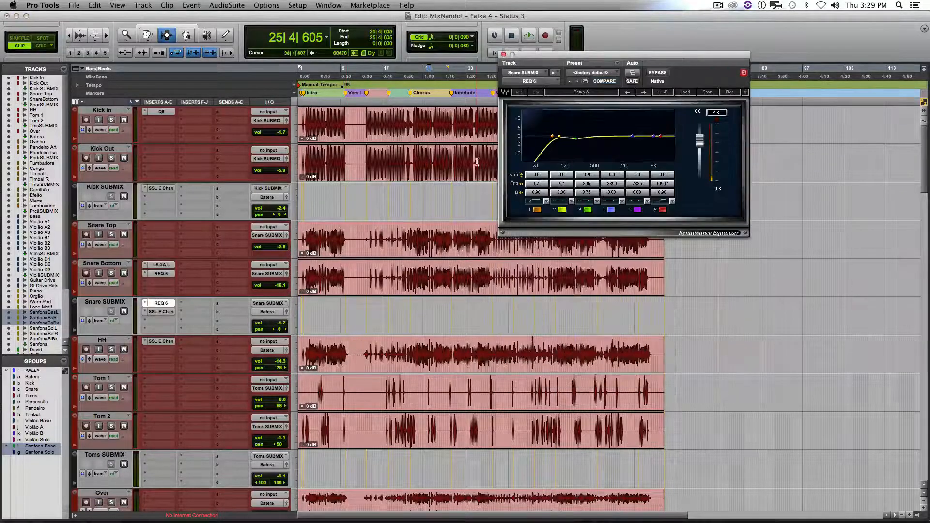
{"action": "left_click", "coordinate": [167, 312]}
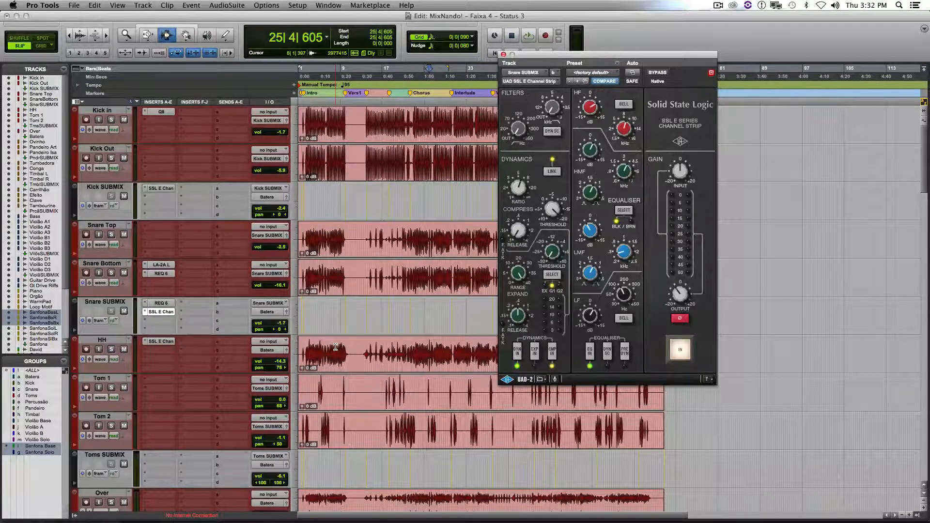
{"action": "left_click", "coordinate": [504, 54]}
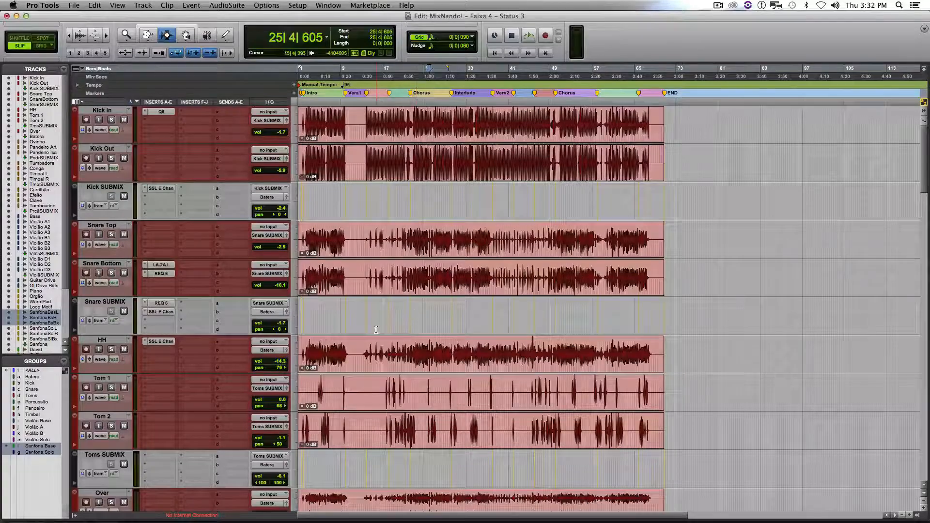
Solo the HH track and listen to it from about bar 4 of the intro, with its channel strip active
{"action": "scroll", "coordinate": [377, 330], "scroll_direction": "down", "scroll_amount": 5}
{"action": "scroll", "coordinate": [376, 330], "scroll_direction": "up", "scroll_amount": 5}
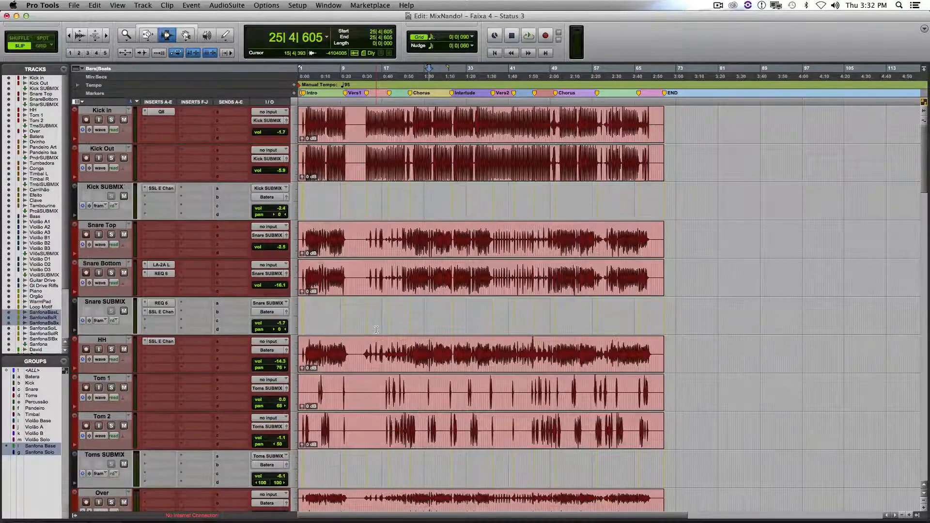
{"action": "left_click", "coordinate": [315, 360]}
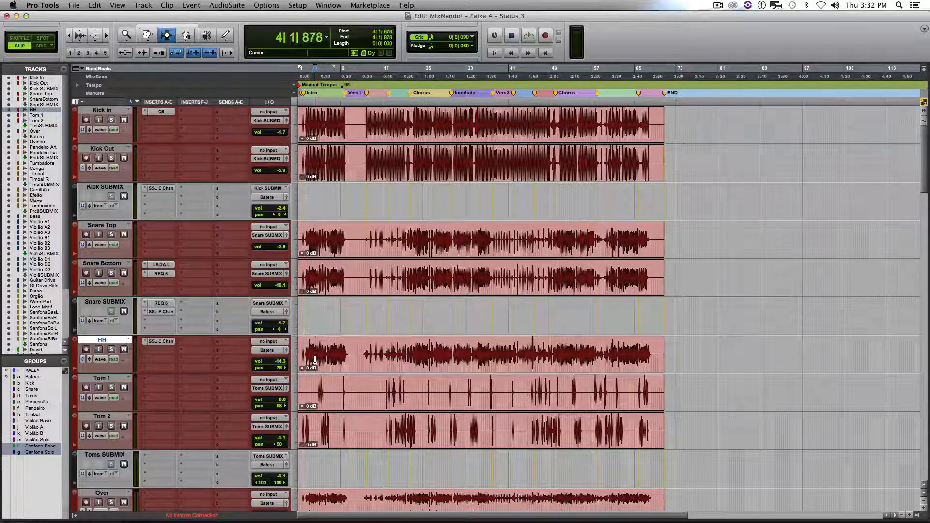
{"action": "key", "text": "shift+s"}
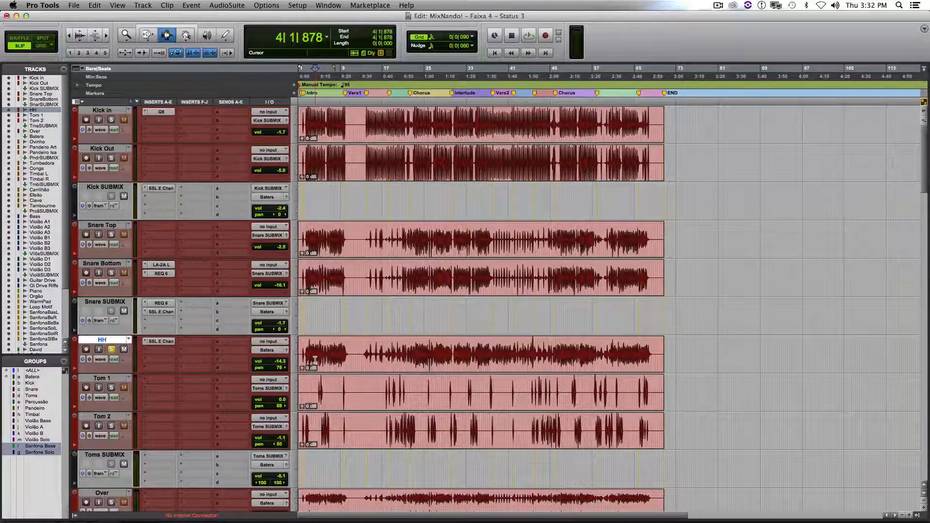
{"action": "key", "text": "space"}
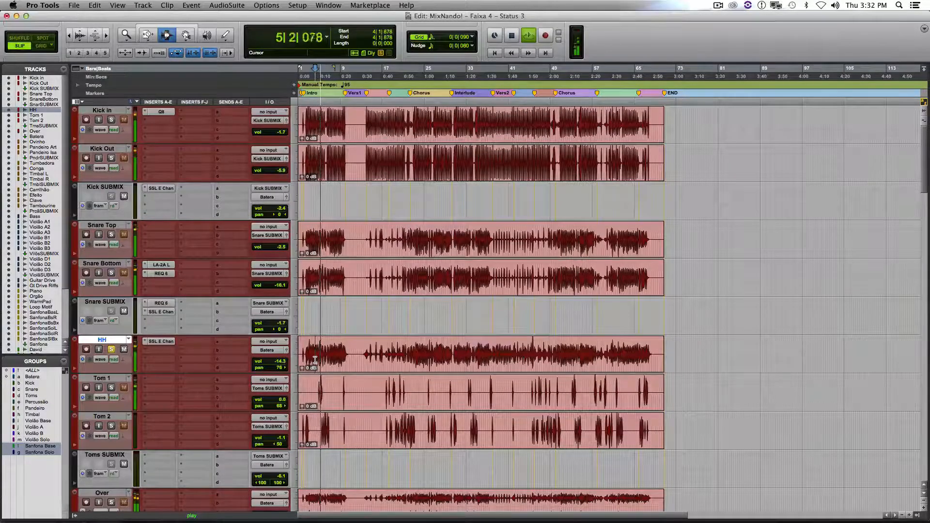
{"action": "key", "text": "space"}
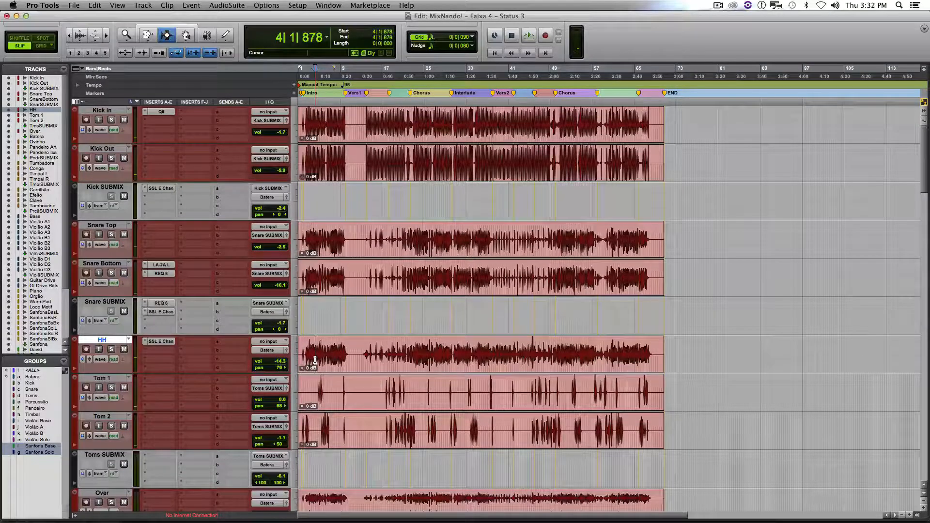
Open the HH track's SSL E Channel Strip and audition the soloed hi-hat with the plug-in bypassed, then restore both states
{"action": "left_click", "coordinate": [161, 343]}
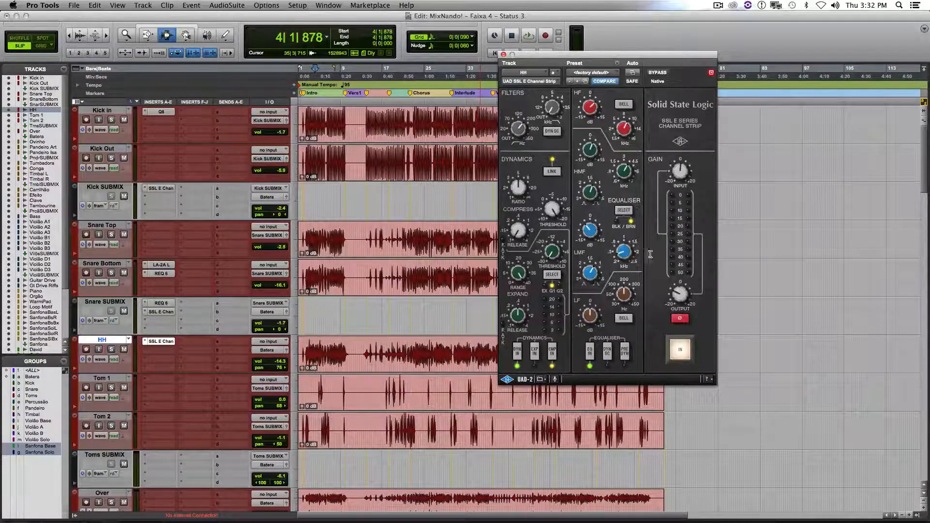
{"action": "left_click", "coordinate": [166, 342], "text": "super"}
{"action": "left_click", "coordinate": [111, 350]}
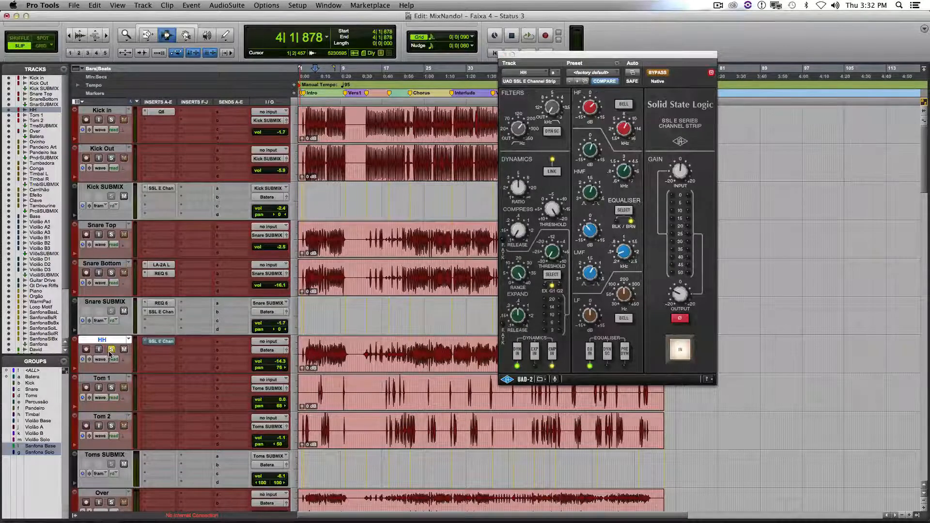
{"action": "key", "text": "space"}
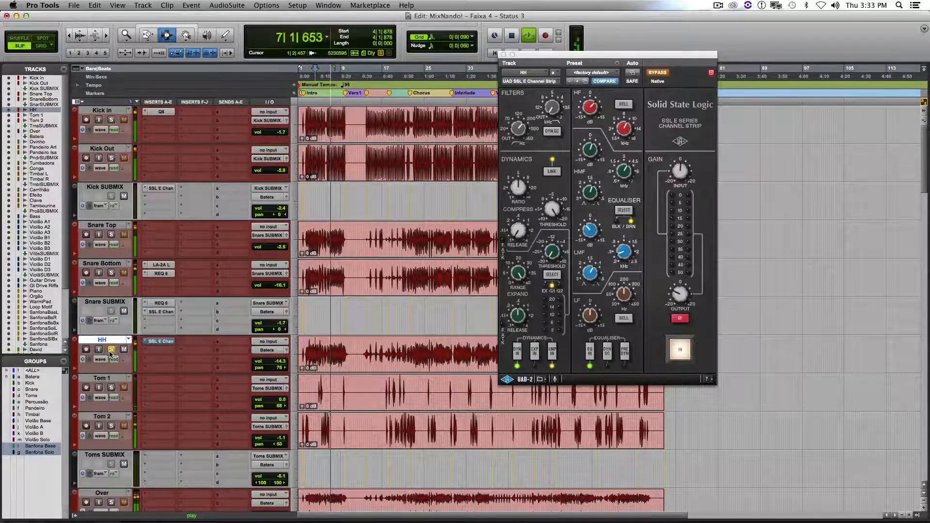
{"action": "key", "text": "space"}
{"action": "left_click", "coordinate": [110, 351]}
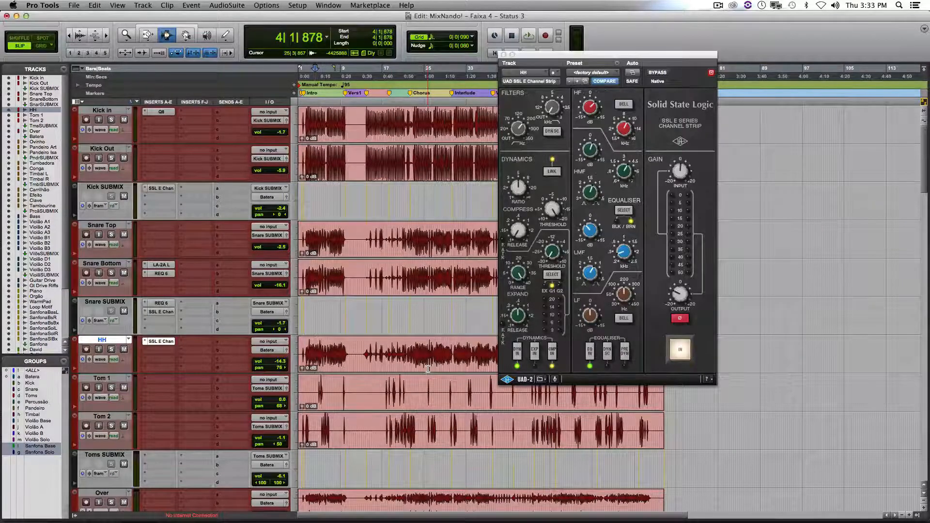
Close the hi-hat plug-in and examine the REQ 6 and 1176AE settings on the Violões SUBMIX track
{"action": "scroll", "coordinate": [353, 333], "scroll_direction": "down", "scroll_amount": 5}
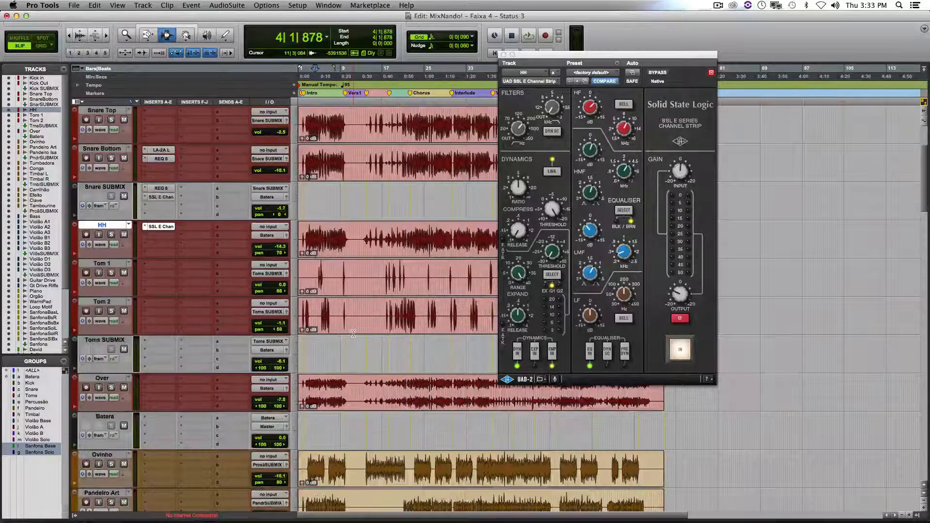
{"action": "left_click", "coordinate": [503, 55]}
{"action": "scroll", "coordinate": [360, 228], "scroll_direction": "down", "scroll_amount": 20}
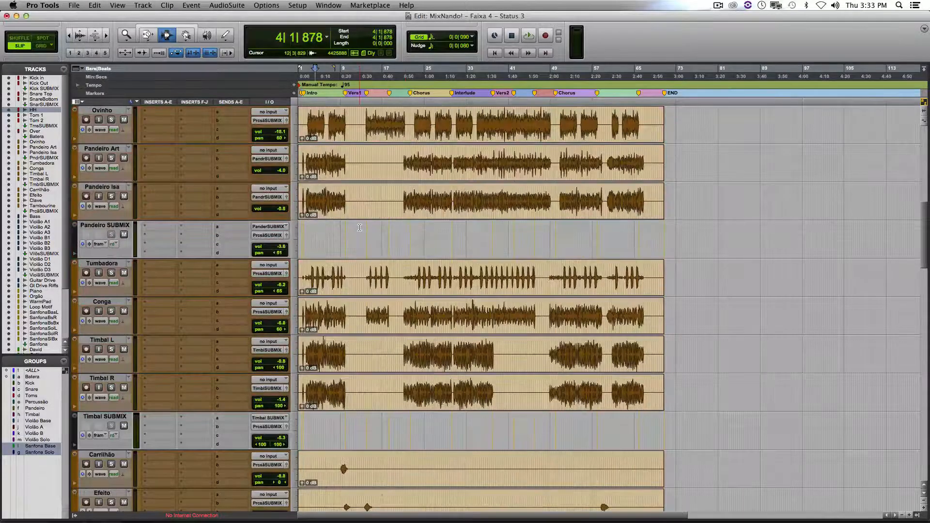
{"action": "scroll", "coordinate": [359, 228], "scroll_direction": "down", "scroll_amount": 15}
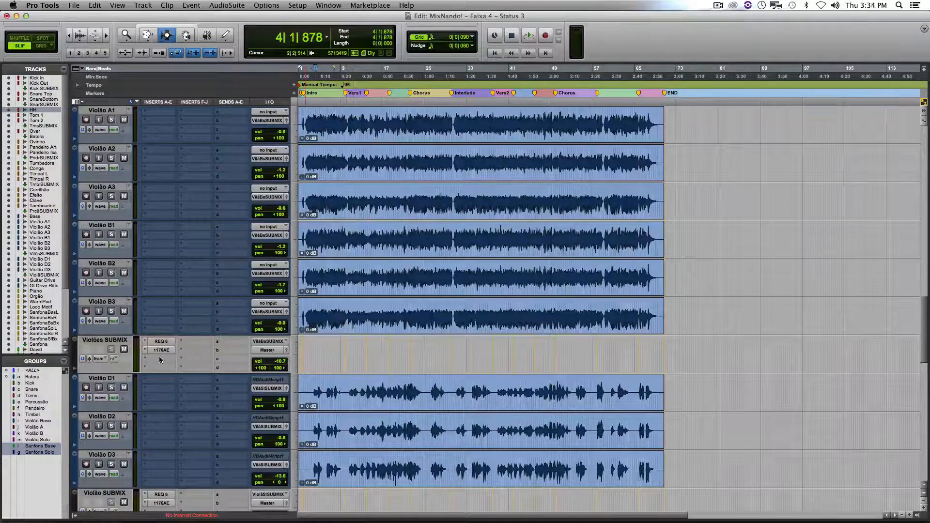
{"action": "left_click", "coordinate": [161, 341]}
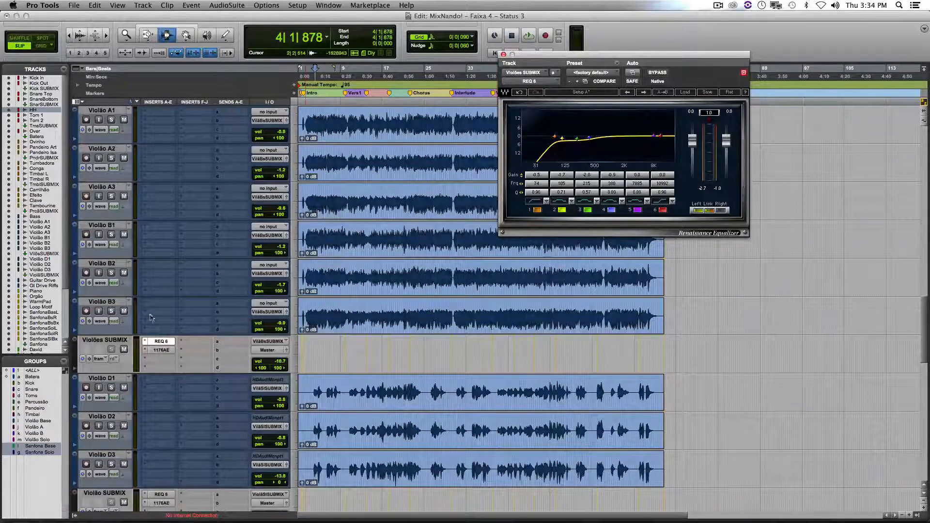
{"action": "left_click", "coordinate": [160, 350]}
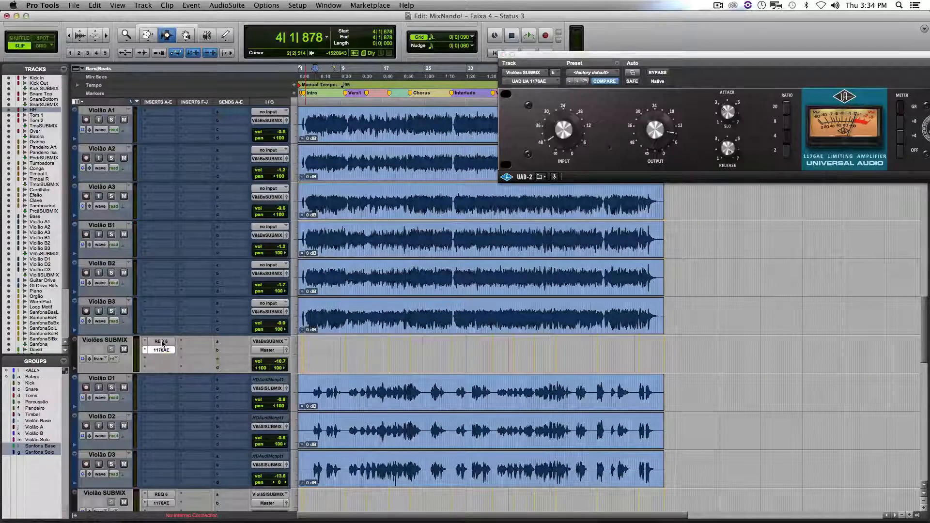
{"action": "left_click", "coordinate": [161, 342]}
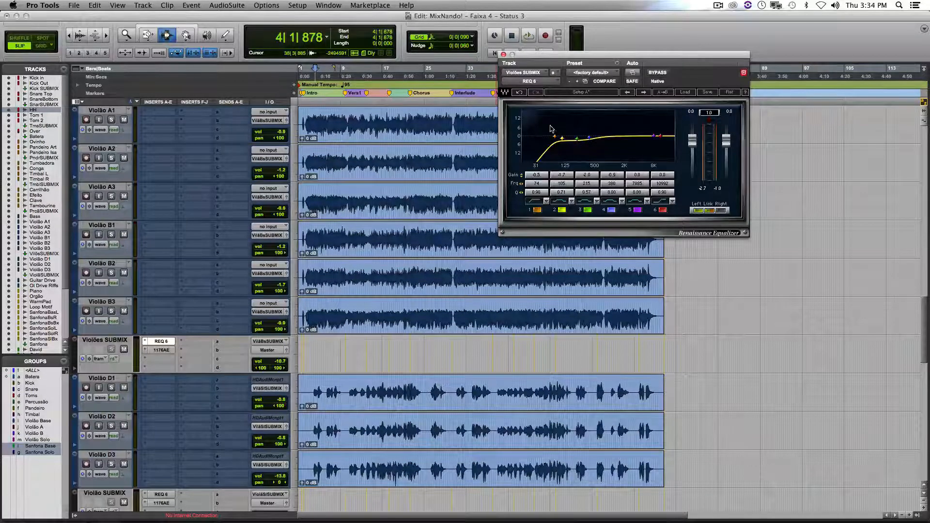
{"action": "left_click", "coordinate": [156, 351]}
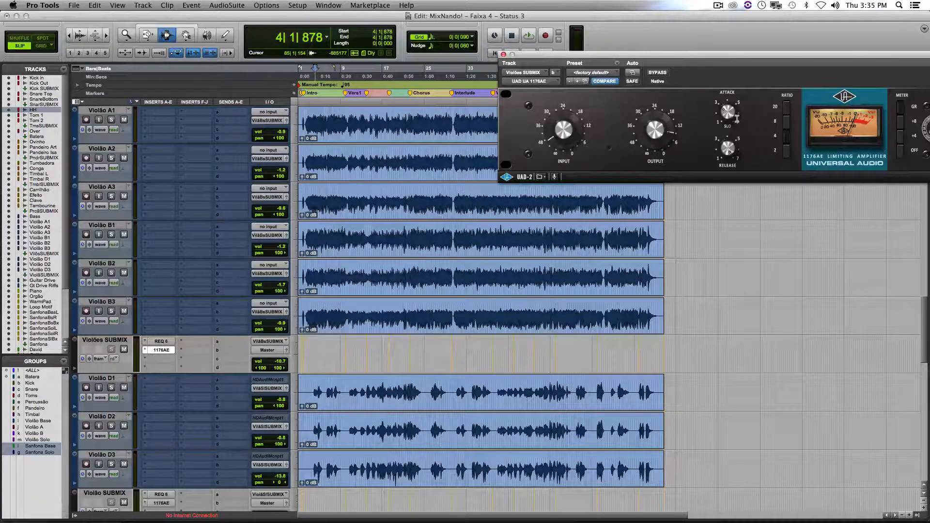
Select about bars 4 to 9 on Violão A1 through B3, solo those tracks and play them with the submix's 1176AE bypassed
{"action": "scroll", "coordinate": [305, 239], "scroll_direction": "up", "scroll_amount": 1}
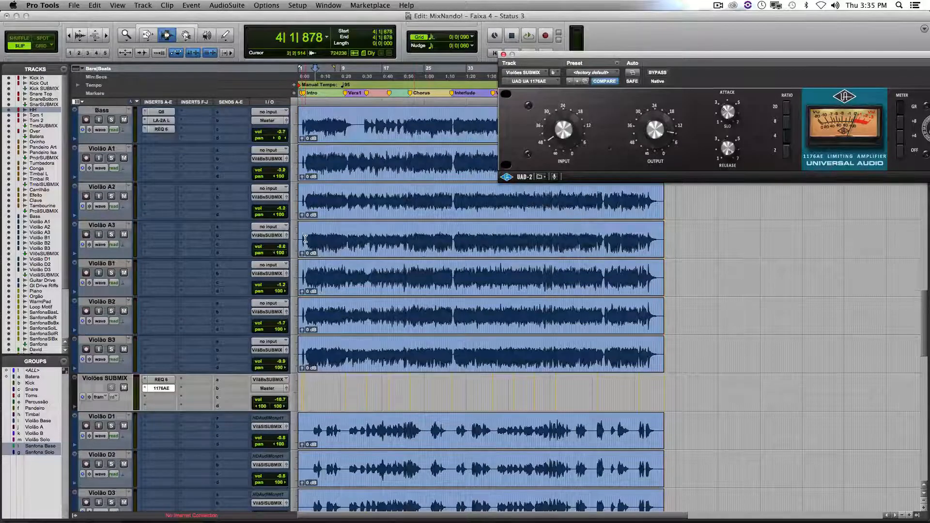
{"action": "left_click_drag", "start_coordinate": [314, 156], "coordinate": [342, 358]}
{"action": "key", "text": "shift+s"}
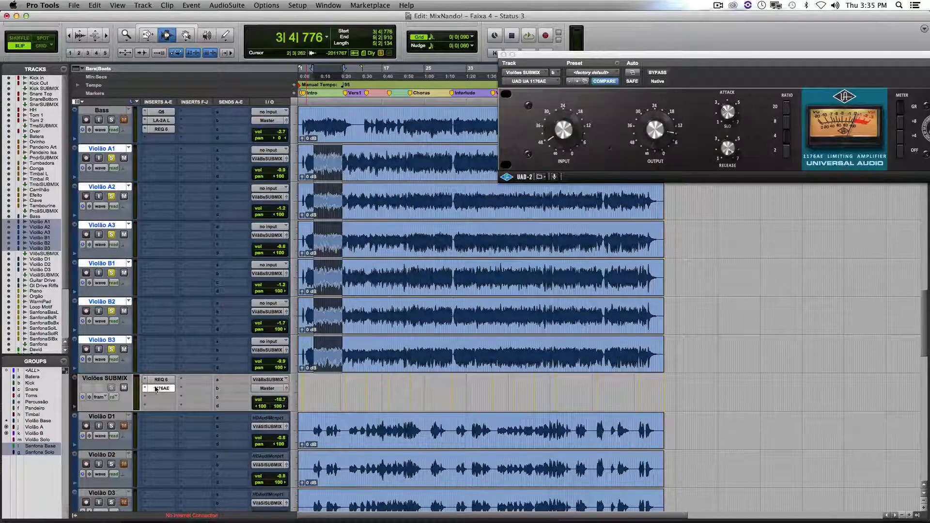
{"action": "left_click", "coordinate": [155, 389], "text": "super"}
{"action": "key", "text": "space"}
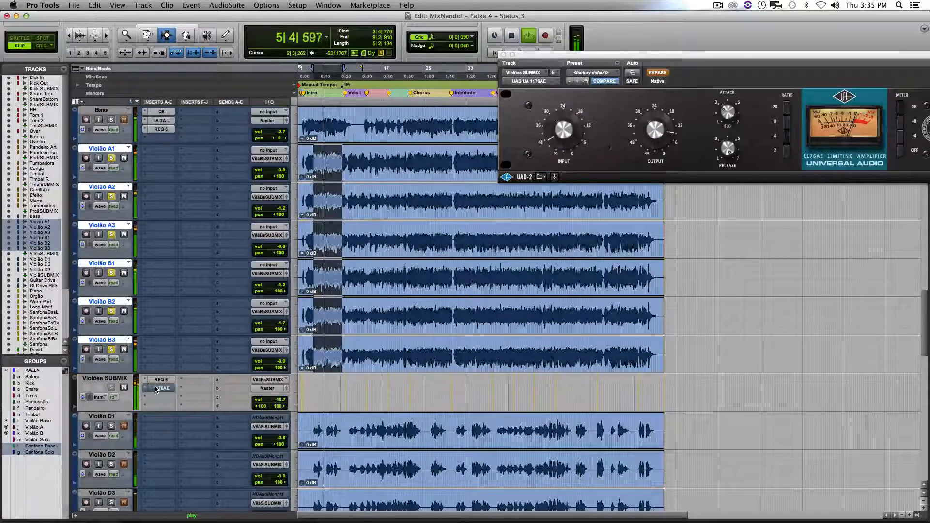
{"action": "key", "text": "space"}
Reactivate the 1176AE on Violões SUBMIX, play the same guitar passage for comparison, and unsolo the guitars
{"action": "left_click", "coordinate": [155, 390], "text": "super"}
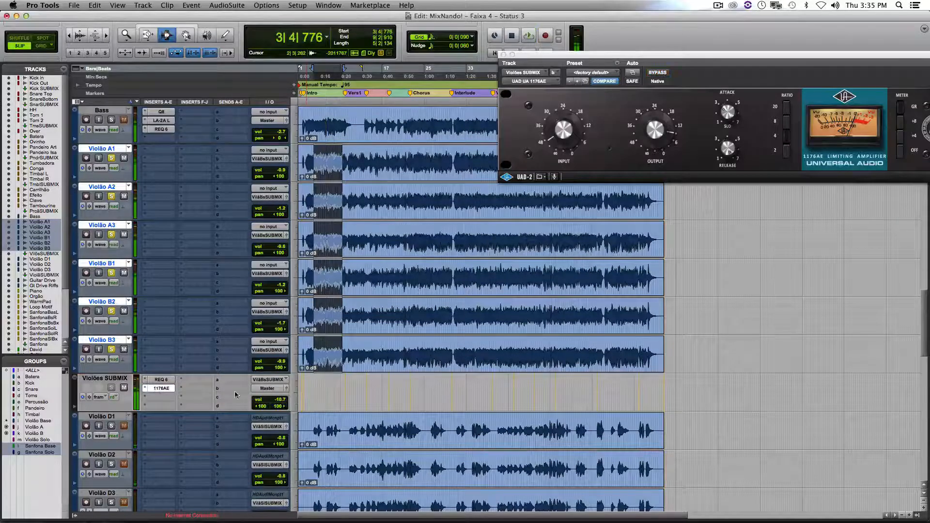
{"action": "key", "text": "space"}
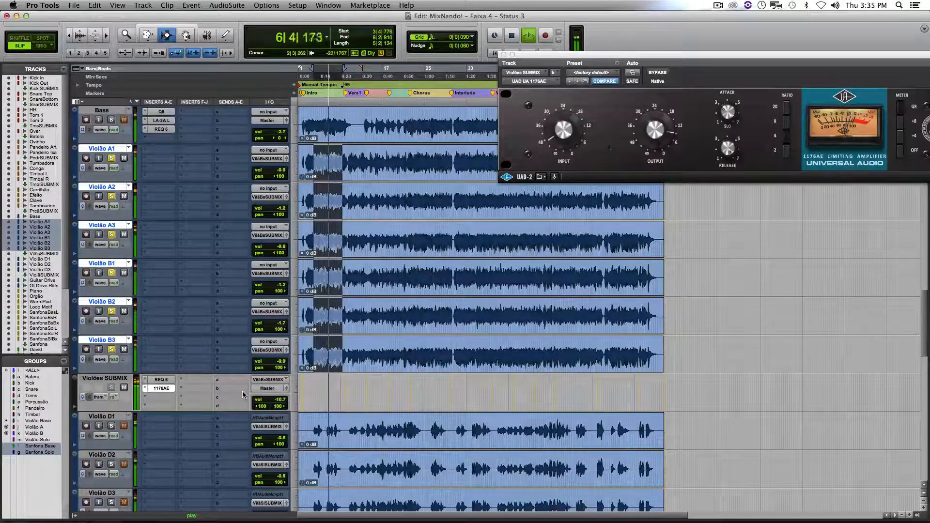
{"action": "key", "text": "space"}
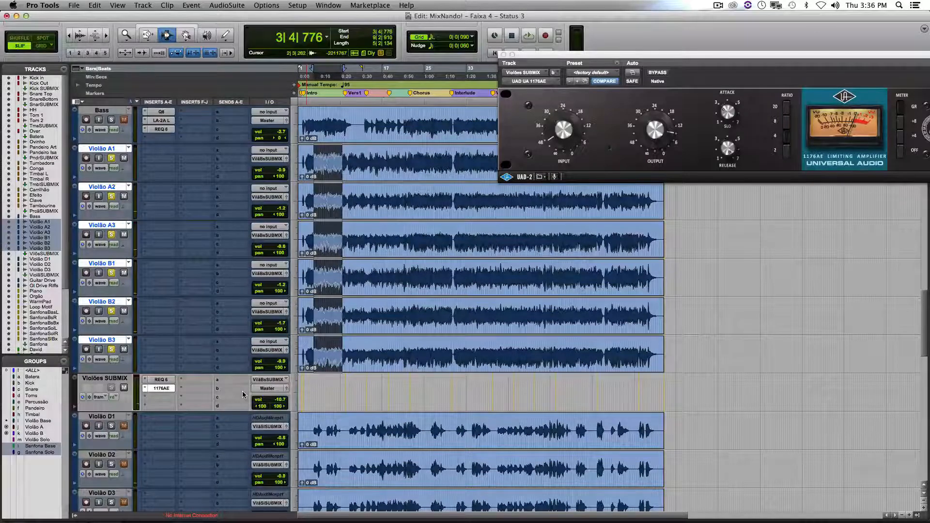
{"action": "key", "text": "shift+s"}
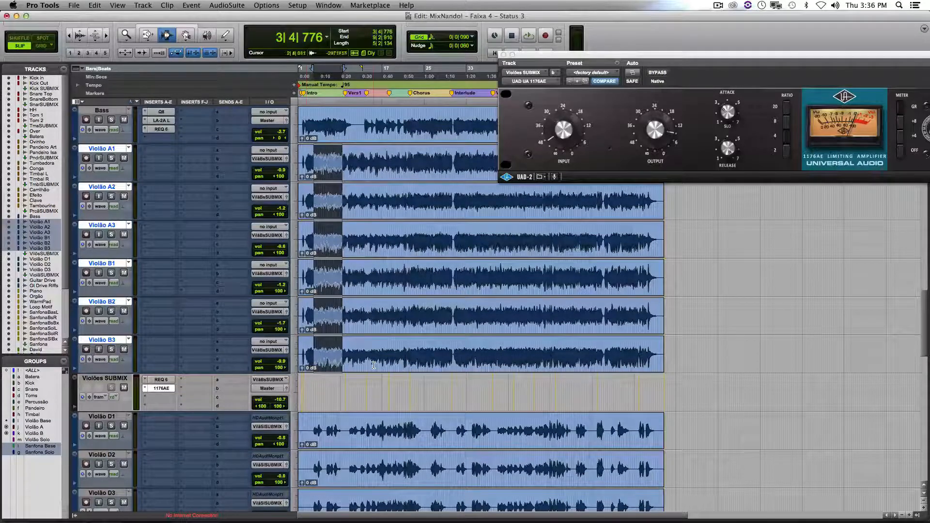
Examine the 1176AE and REQ 6 settings on the Violão SUBMIX track below Violão D1 to D3
{"action": "scroll", "coordinate": [354, 360], "scroll_direction": "down", "scroll_amount": 7}
{"action": "scroll", "coordinate": [354, 359], "scroll_direction": "up", "scroll_amount": 2}
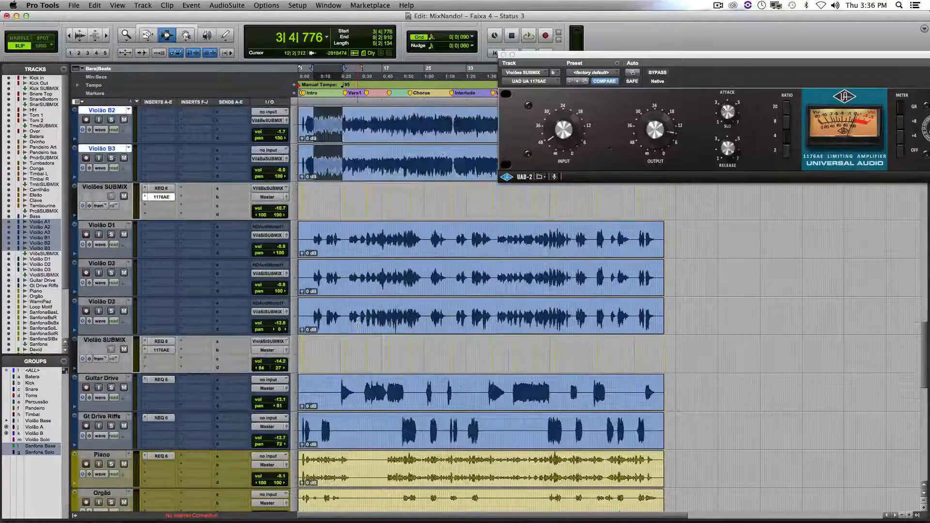
{"action": "left_click", "coordinate": [163, 350]}
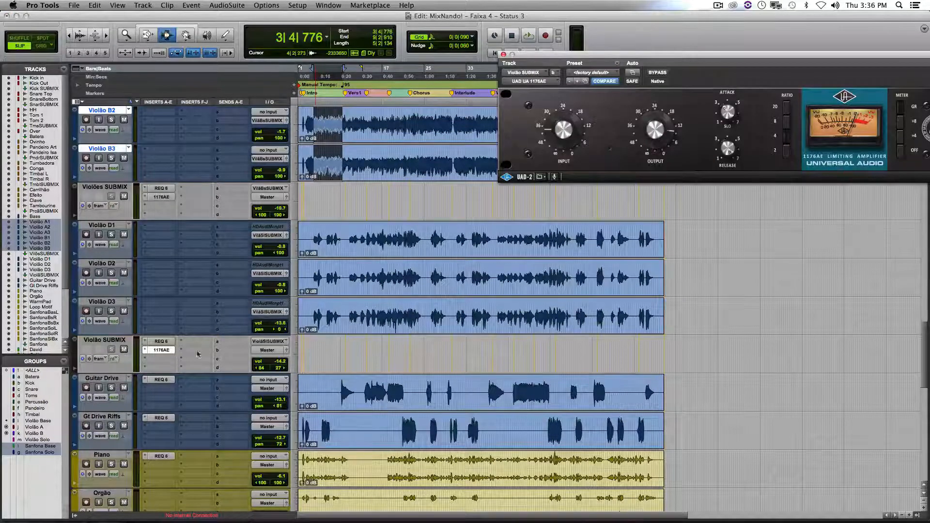
{"action": "left_click", "coordinate": [163, 342]}
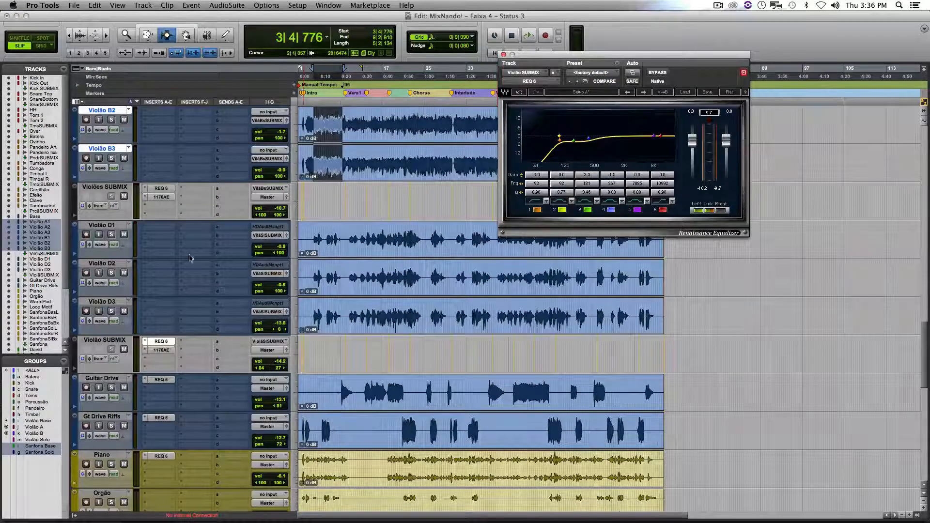
Examine the 1176AE compressor and REQ 6 equalizer settings on the Sanfona submix track
{"action": "scroll", "coordinate": [374, 330], "scroll_direction": "down", "scroll_amount": 3}
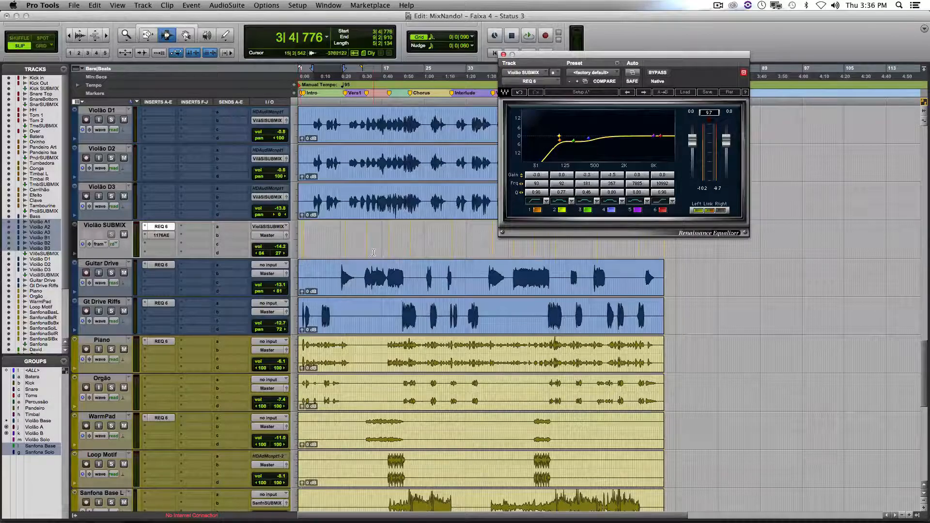
{"action": "scroll", "coordinate": [374, 252], "scroll_direction": "down", "scroll_amount": 7}
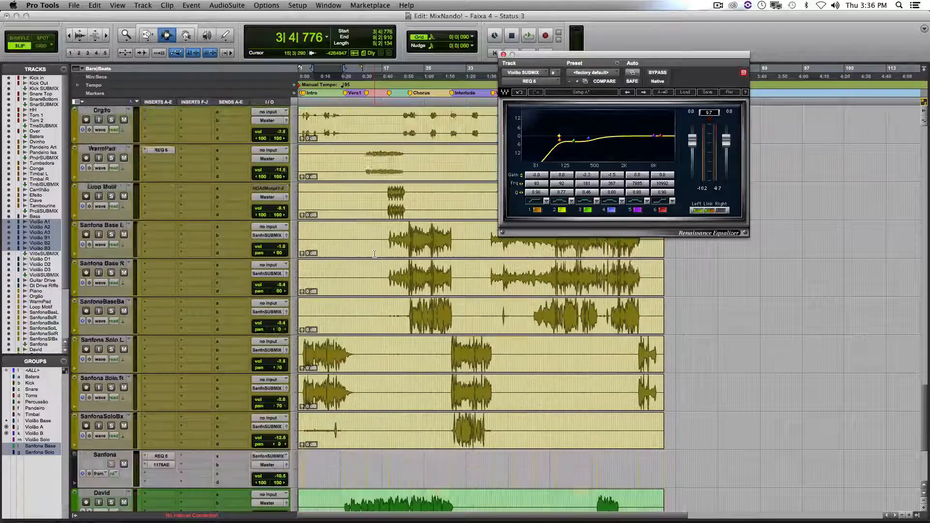
{"action": "scroll", "coordinate": [375, 253], "scroll_direction": "down", "scroll_amount": 1}
{"action": "left_click", "coordinate": [167, 427]}
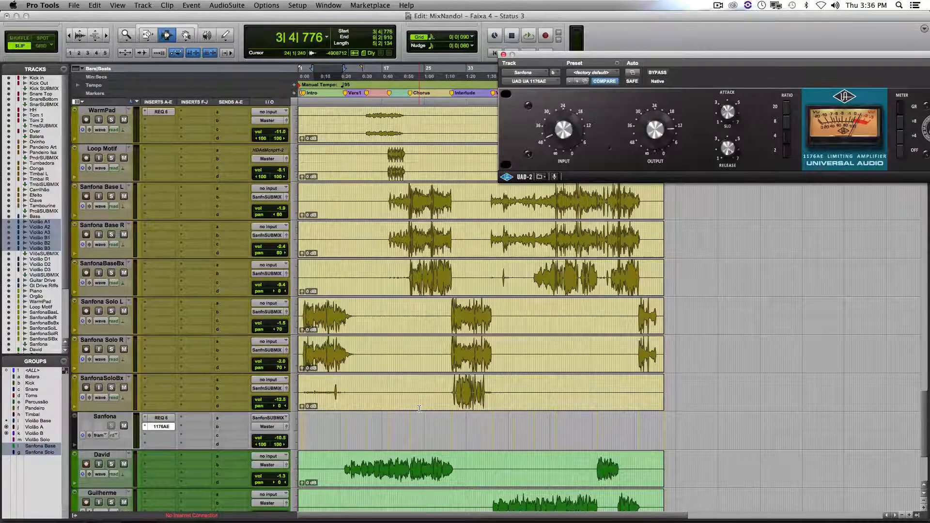
{"action": "left_click", "coordinate": [161, 418]}
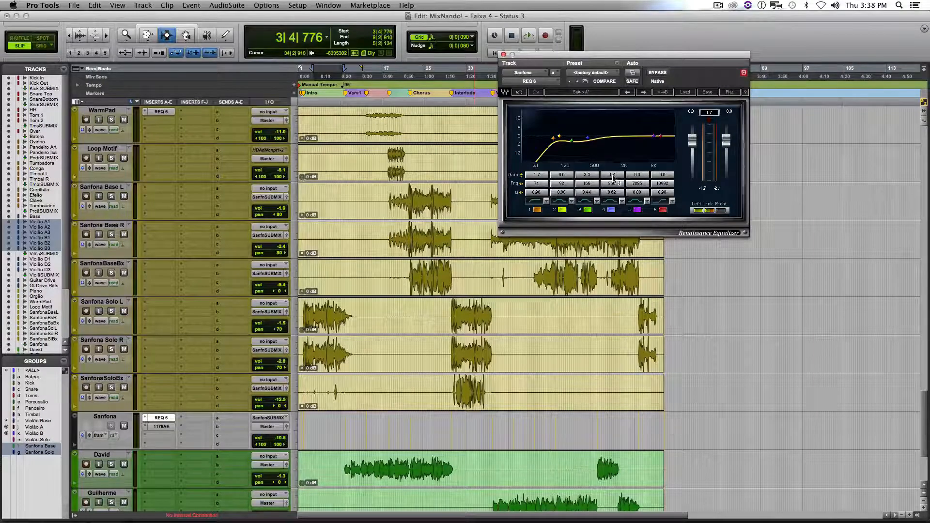
Close the Sanfona equalizer, zoom in on the song's beginning and play the full mix from the START marker
{"action": "scroll", "coordinate": [537, 278], "scroll_direction": "down", "scroll_amount": 4}
{"action": "scroll", "coordinate": [536, 277], "scroll_direction": "up", "scroll_amount": 9}
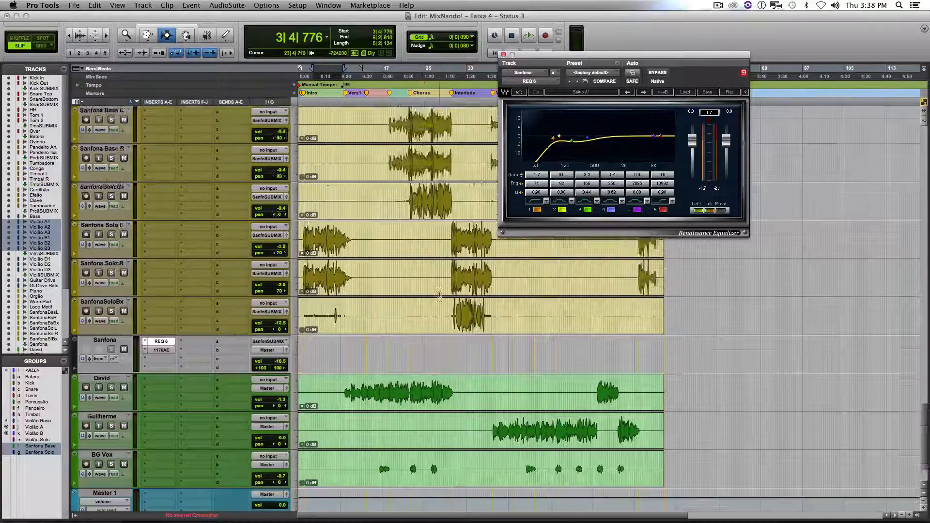
{"action": "left_click", "coordinate": [504, 55]}
{"action": "scroll", "coordinate": [302, 180], "scroll_direction": "up", "scroll_amount": 6}
{"action": "left_click", "coordinate": [302, 178]}
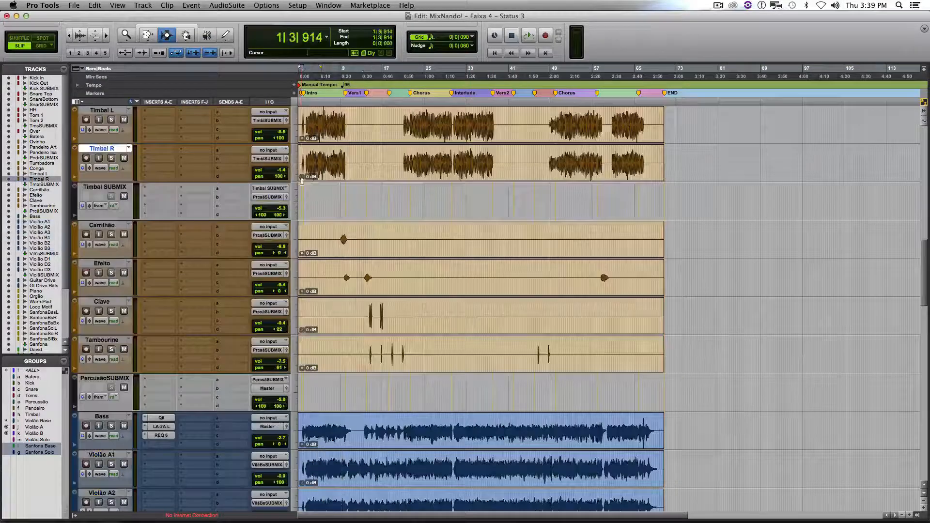
{"action": "scroll", "coordinate": [302, 180], "scroll_direction": "up", "scroll_amount": 4}
{"action": "left_click", "coordinate": [354, 145]}
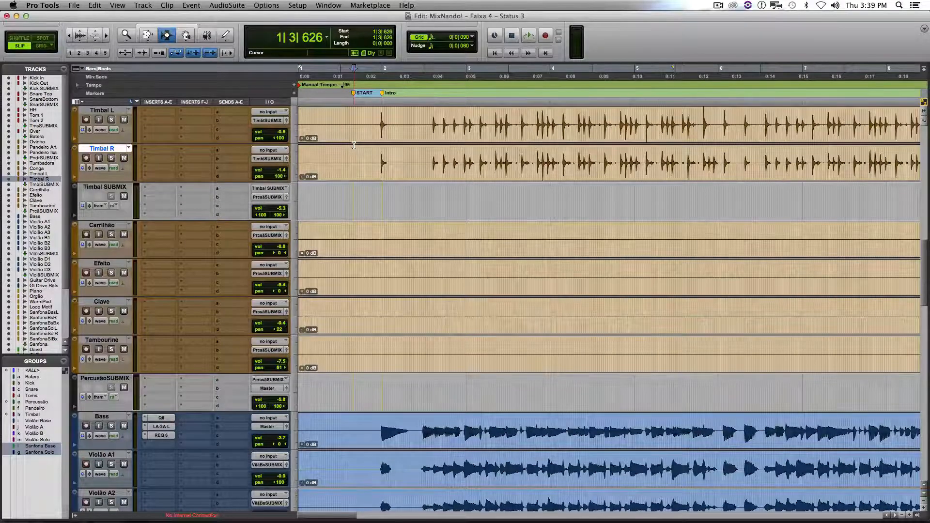
{"action": "key", "text": "space"}
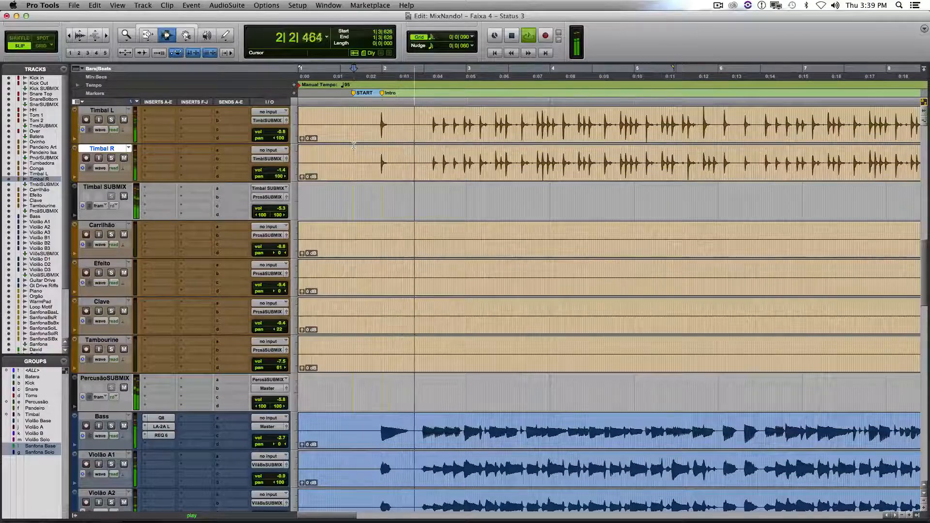
Review the drum and percussion tracks during playback, and check the 1176AE and REQ 6 on Violões SUBMIX
{"action": "scroll", "coordinate": [368, 218], "scroll_direction": "up", "scroll_amount": 10}
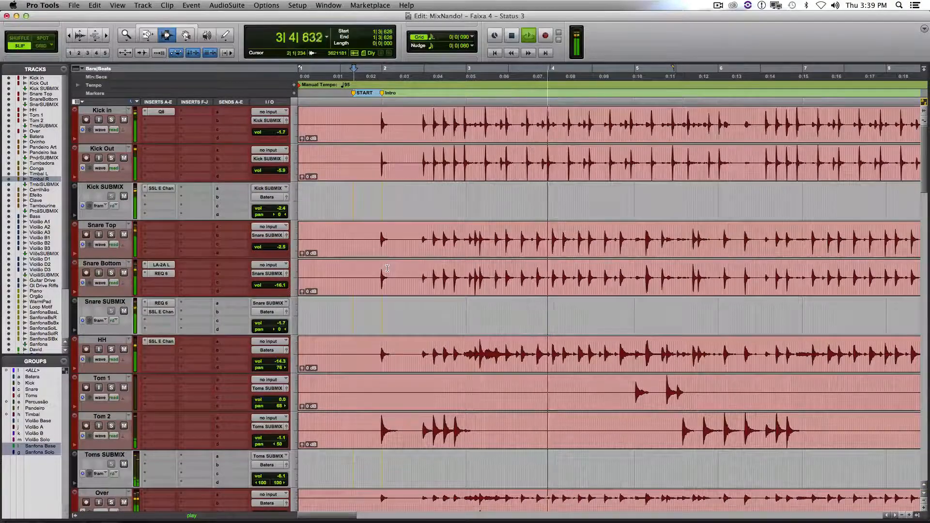
{"action": "scroll", "coordinate": [387, 269], "scroll_direction": "down", "scroll_amount": 1}
{"action": "scroll", "coordinate": [387, 269], "scroll_direction": "down", "scroll_amount": 9}
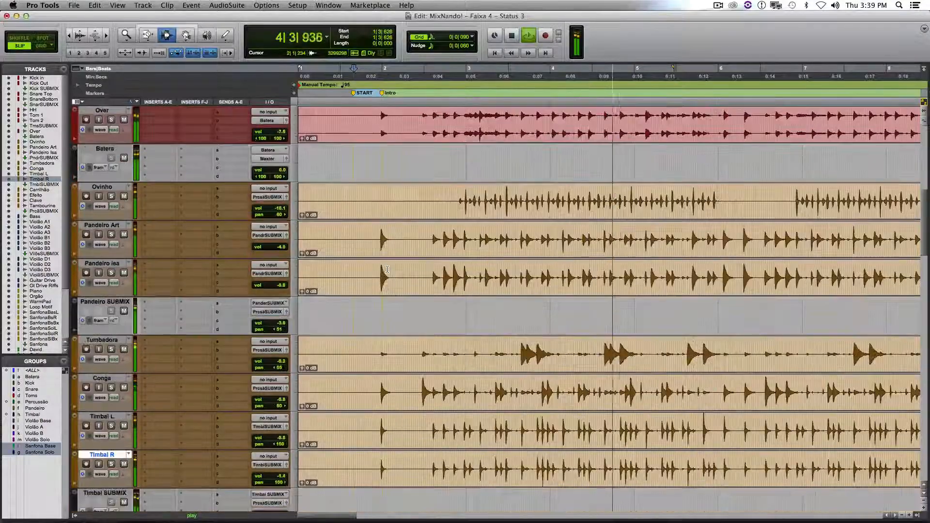
{"action": "scroll", "coordinate": [387, 269], "scroll_direction": "down", "scroll_amount": 7}
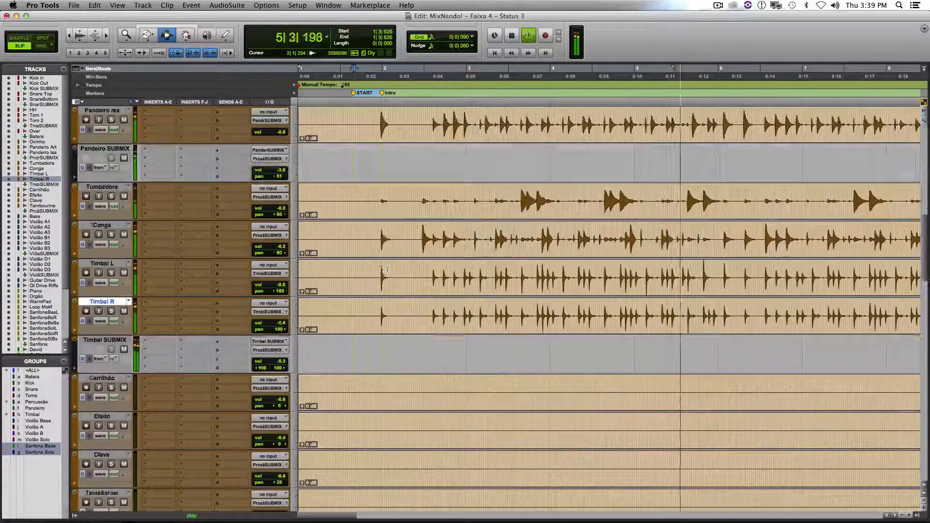
{"action": "scroll", "coordinate": [388, 271], "scroll_direction": "down", "scroll_amount": 11}
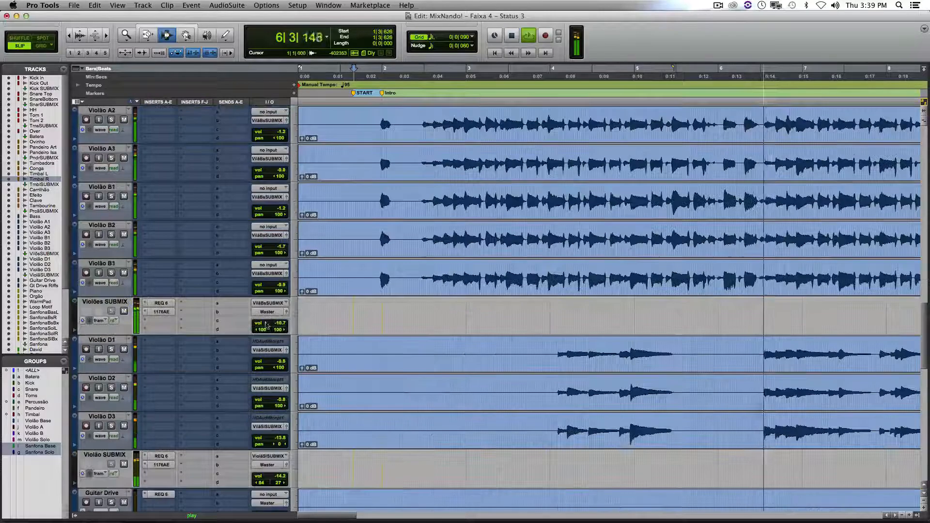
{"action": "left_click", "coordinate": [161, 311]}
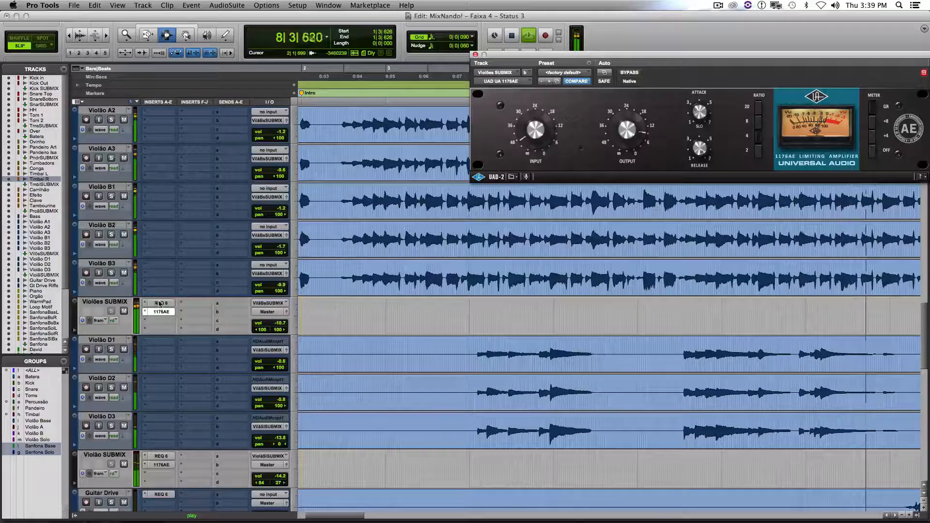
{"action": "left_click", "coordinate": [157, 304]}
Inspect the Violão SUBMIX track's 1176AE and REQ 6 while the mix plays through Verse 1
{"action": "scroll", "coordinate": [201, 304], "scroll_direction": "down", "scroll_amount": 6}
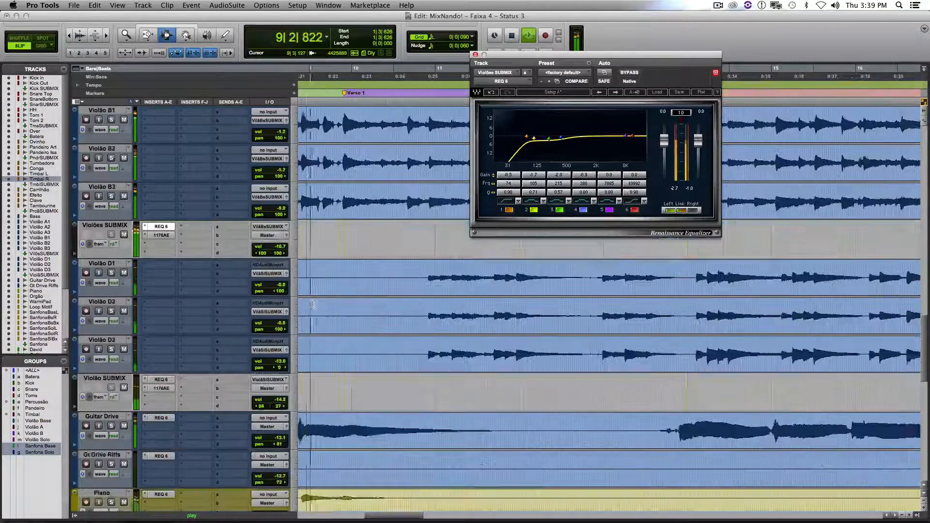
{"action": "scroll", "coordinate": [262, 350], "scroll_direction": "down", "scroll_amount": 10}
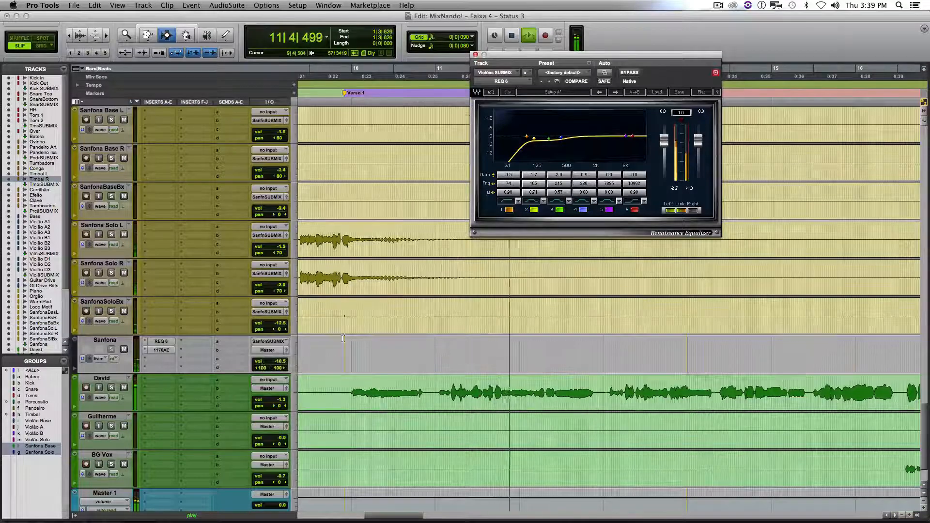
{"action": "scroll", "coordinate": [315, 347], "scroll_direction": "up", "scroll_amount": 8}
{"action": "scroll", "coordinate": [343, 338], "scroll_direction": "up", "scroll_amount": 3}
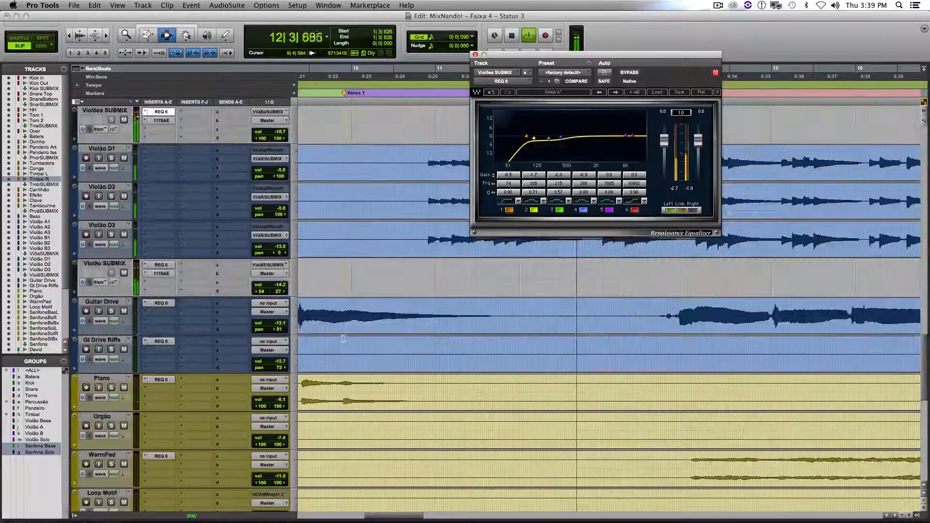
{"action": "scroll", "coordinate": [343, 339], "scroll_direction": "up", "scroll_amount": 3}
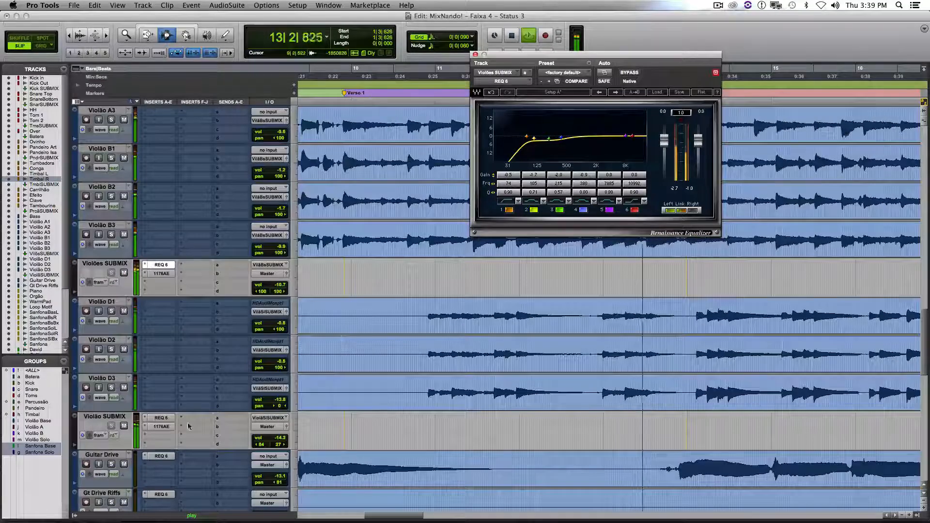
{"action": "left_click", "coordinate": [160, 427]}
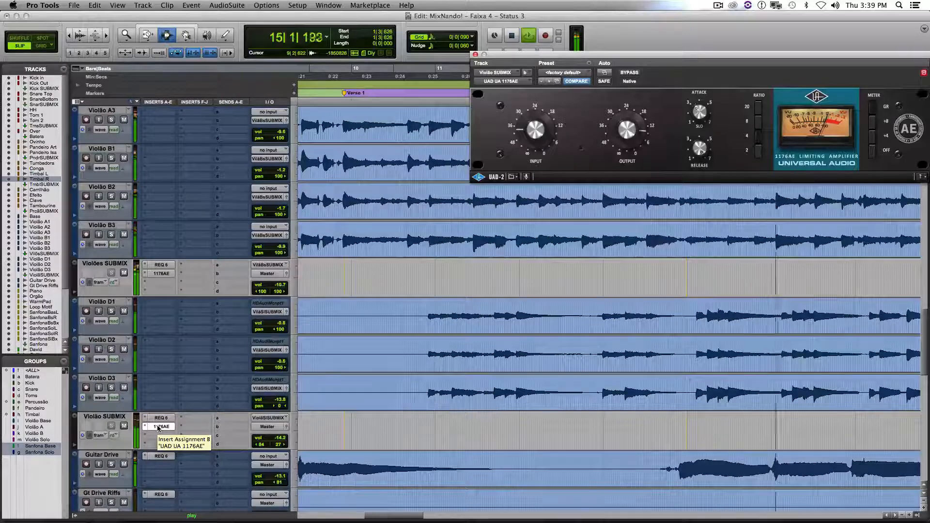
{"action": "left_click", "coordinate": [161, 418]}
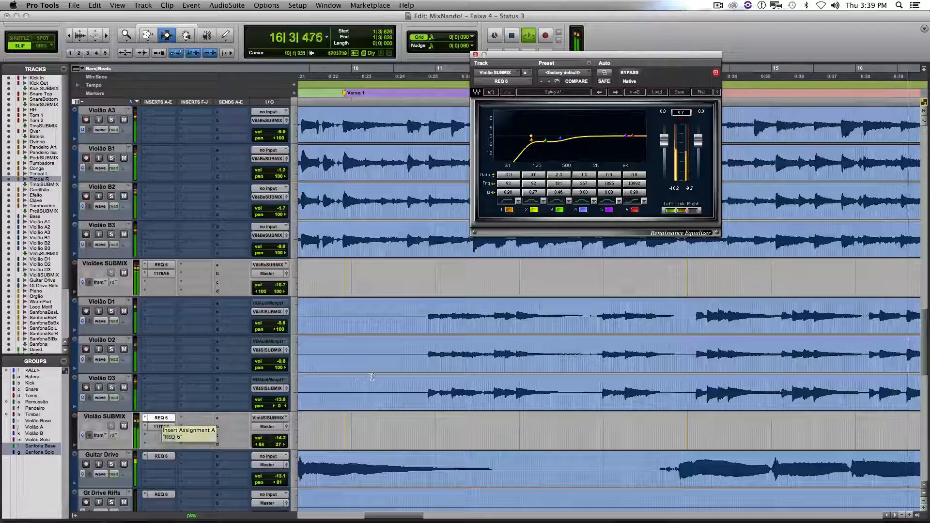
Open the SSL E Channel Strip on Snare SUBMIX and watch its settings while the mix plays
{"action": "scroll", "coordinate": [374, 375], "scroll_direction": "up", "scroll_amount": 10}
{"action": "scroll", "coordinate": [375, 376], "scroll_direction": "up", "scroll_amount": 15}
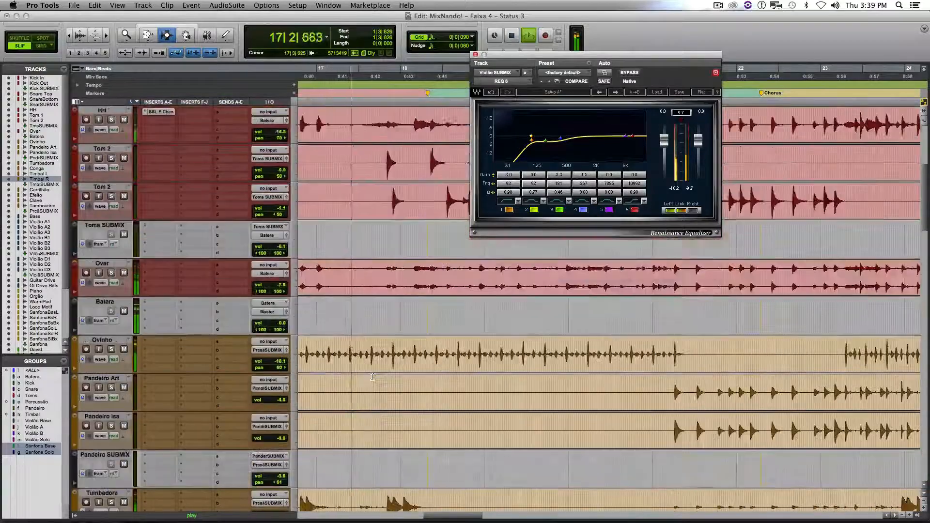
{"action": "scroll", "coordinate": [374, 375], "scroll_direction": "up", "scroll_amount": 5}
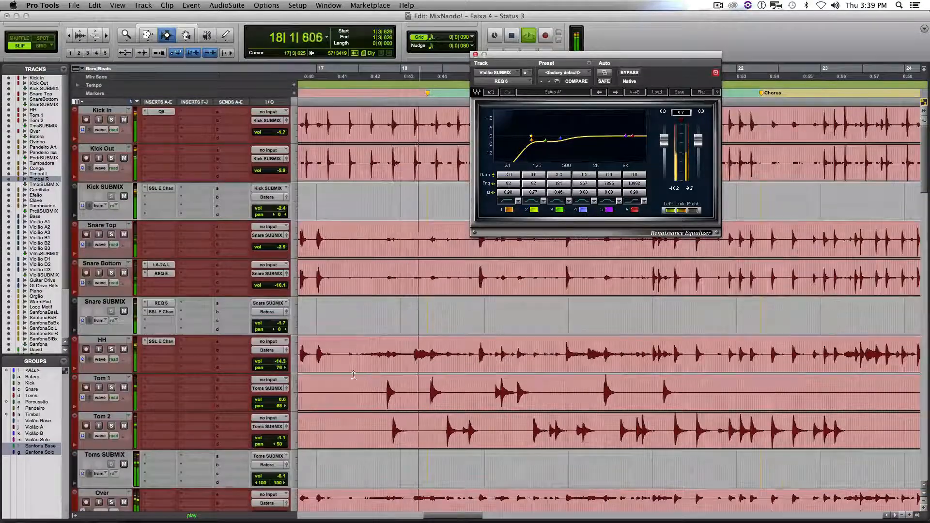
{"action": "left_click", "coordinate": [165, 312]}
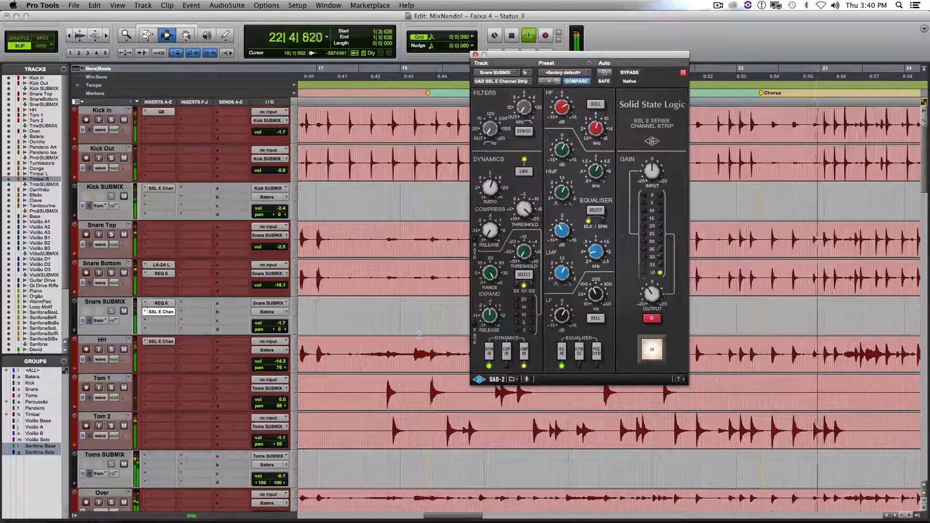
Return to Violões SUBMIX and recheck its REQ 6 and 1176AE while the chorus plays
{"action": "scroll", "coordinate": [419, 334], "scroll_direction": "down", "scroll_amount": 5}
{"action": "scroll", "coordinate": [419, 335], "scroll_direction": "down", "scroll_amount": 10}
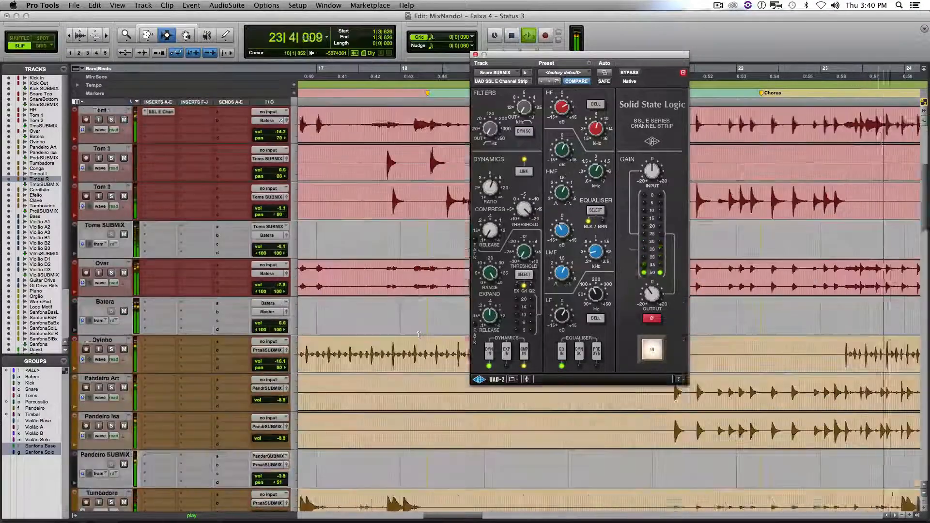
{"action": "scroll", "coordinate": [419, 334], "scroll_direction": "down", "scroll_amount": 11}
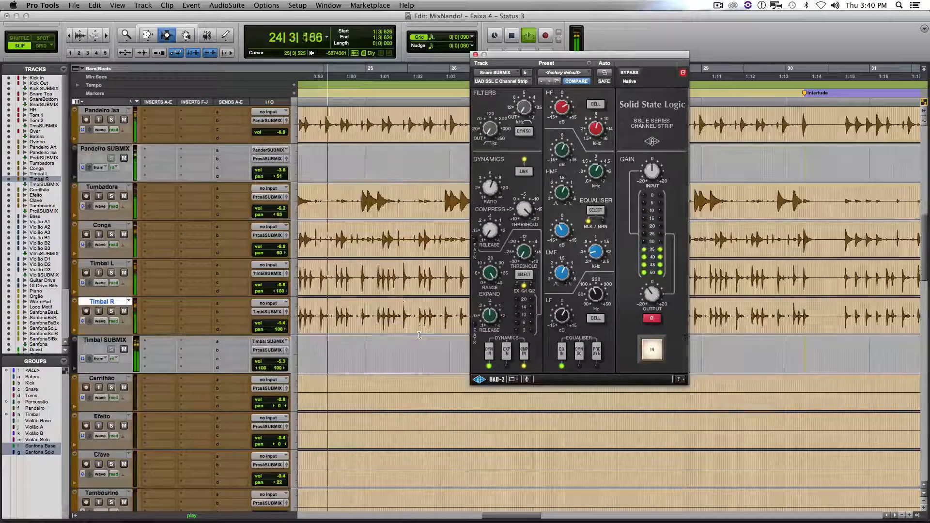
{"action": "scroll", "coordinate": [419, 335], "scroll_direction": "down", "scroll_amount": 6}
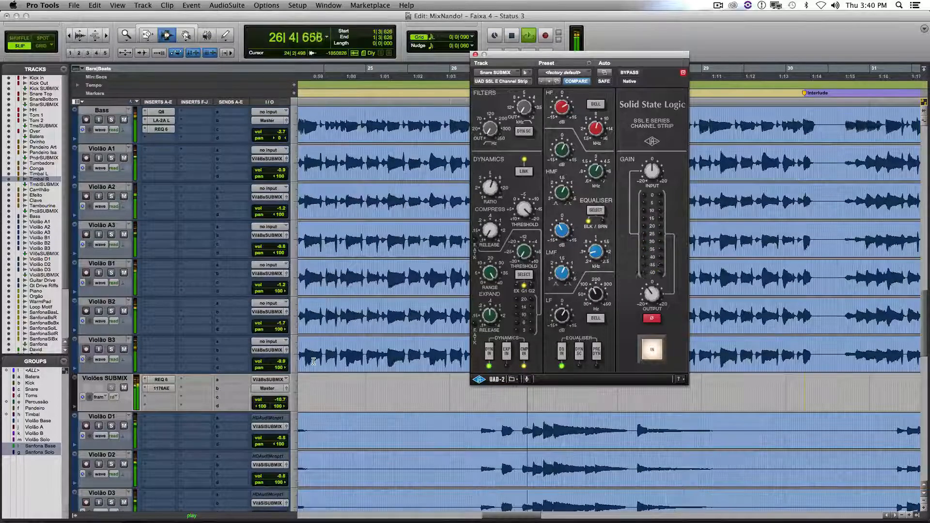
{"action": "scroll", "coordinate": [313, 361], "scroll_direction": "down", "scroll_amount": 4}
{"action": "scroll", "coordinate": [193, 326], "scroll_direction": "down", "scroll_amount": 1}
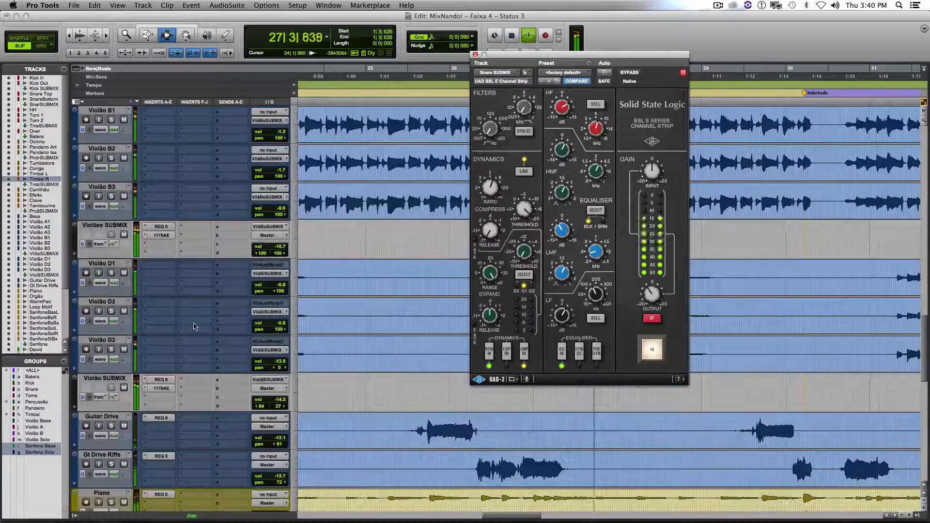
{"action": "left_click", "coordinate": [164, 226]}
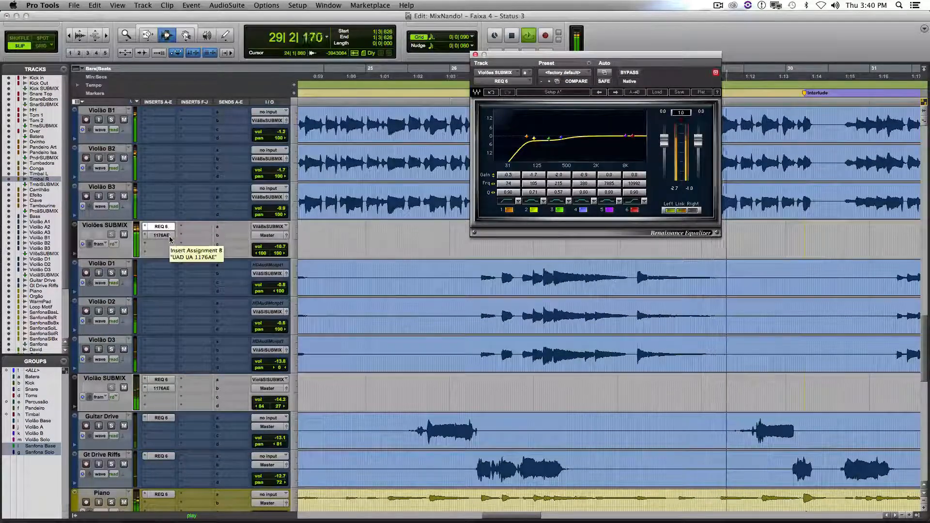
{"action": "left_click", "coordinate": [169, 236]}
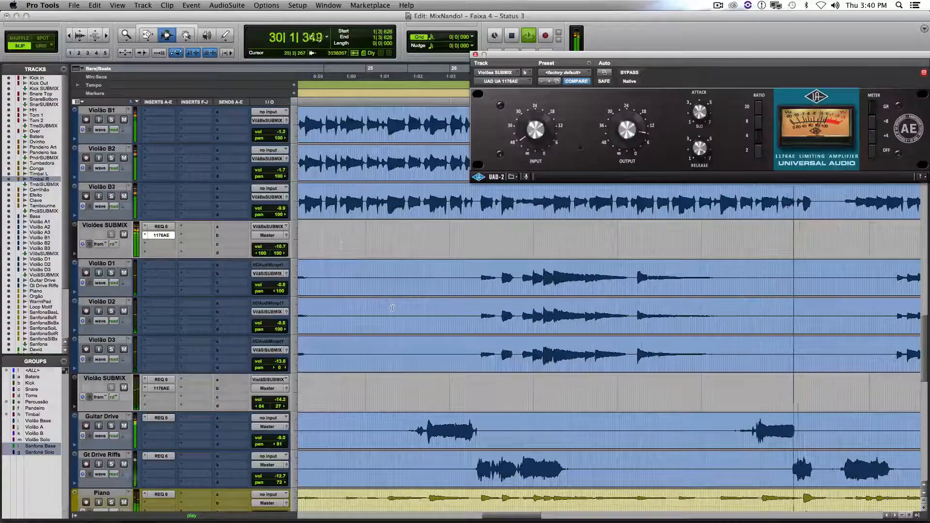
Check the Sanfona submix's 1176AE and REQ 6 during playback and review the Sanfona Base and Solo tracks
{"action": "scroll", "coordinate": [369, 276], "scroll_direction": "down", "scroll_amount": 5}
{"action": "scroll", "coordinate": [392, 309], "scroll_direction": "down", "scroll_amount": 7}
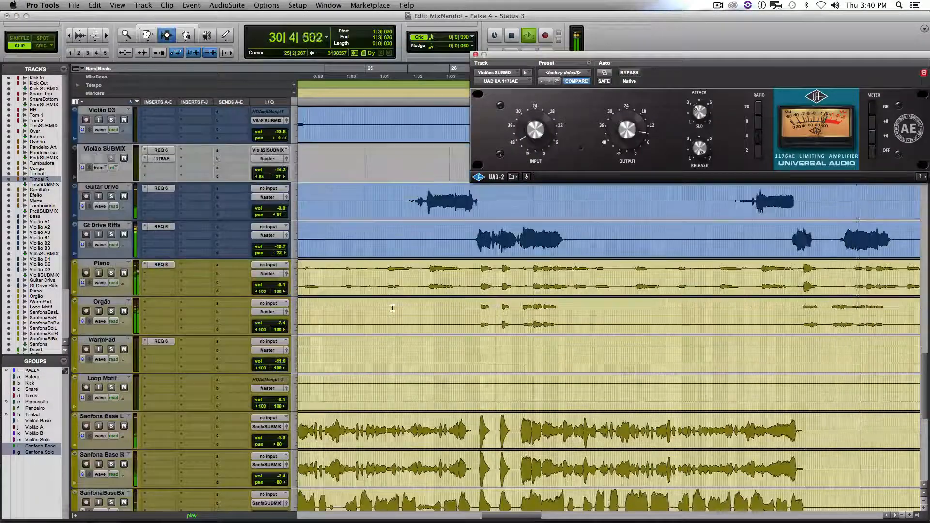
{"action": "scroll", "coordinate": [393, 308], "scroll_direction": "down", "scroll_amount": 3}
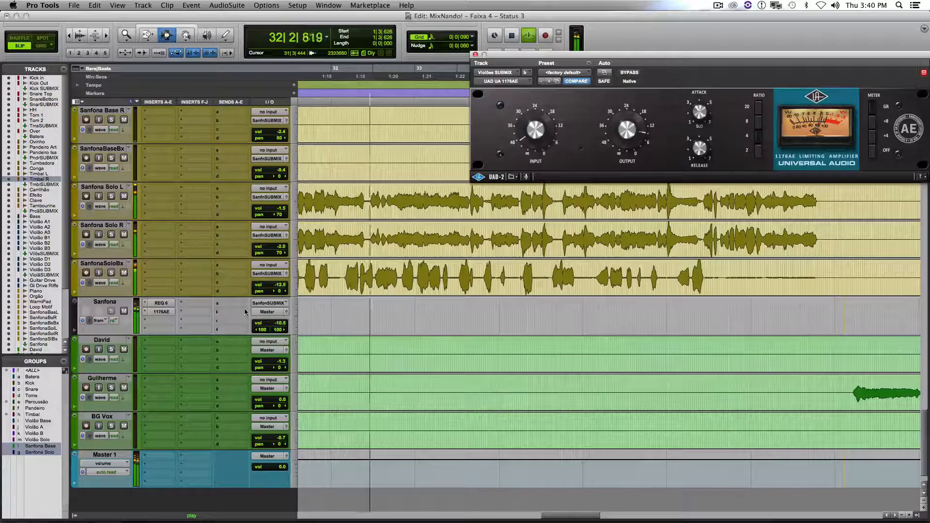
{"action": "left_click", "coordinate": [163, 313]}
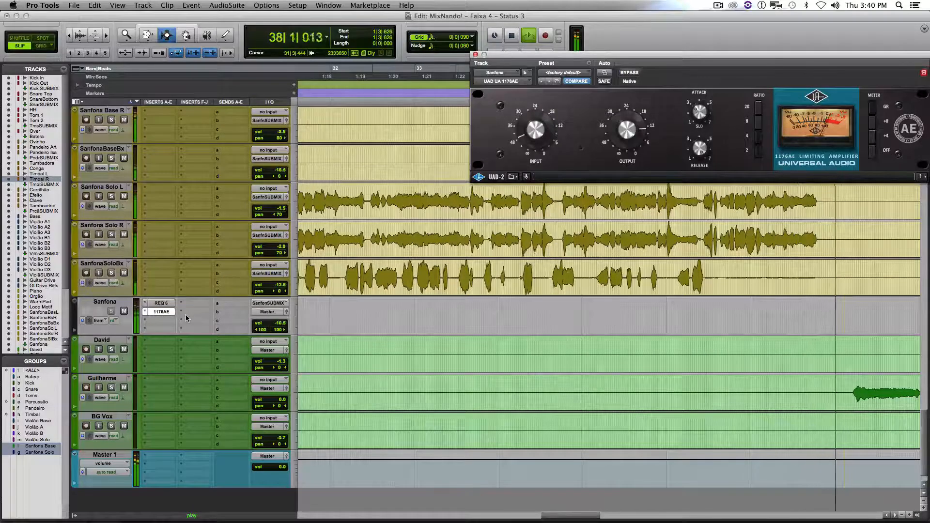
{"action": "left_click", "coordinate": [161, 302]}
{"action": "scroll", "coordinate": [413, 277], "scroll_direction": "up", "scroll_amount": 2}
{"action": "scroll", "coordinate": [412, 276], "scroll_direction": "up", "scroll_amount": 2}
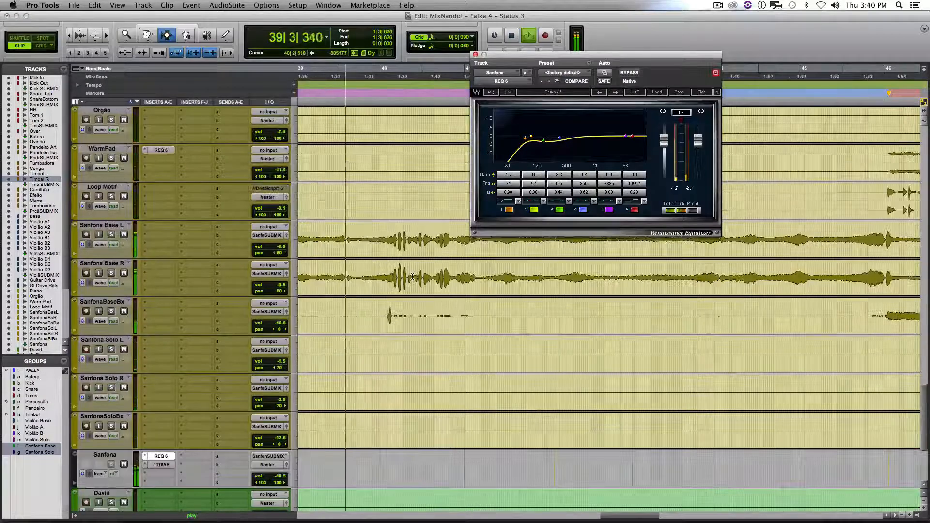
Return to the drum tracks and open the HH track's SSL E Channel Strip to watch it while the mix plays
{"action": "scroll", "coordinate": [412, 277], "scroll_direction": "up", "scroll_amount": 2}
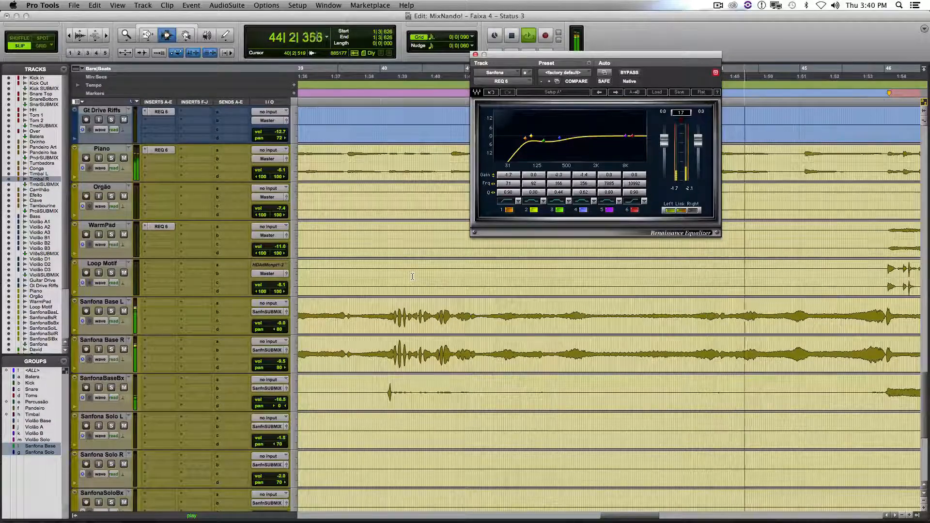
{"action": "scroll", "coordinate": [412, 277], "scroll_direction": "up", "scroll_amount": 4}
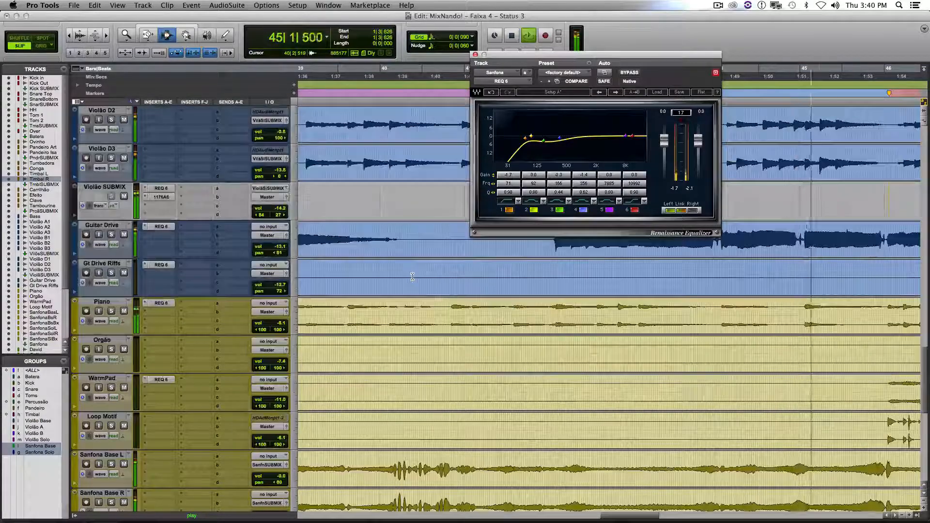
{"action": "scroll", "coordinate": [412, 276], "scroll_direction": "up", "scroll_amount": 7}
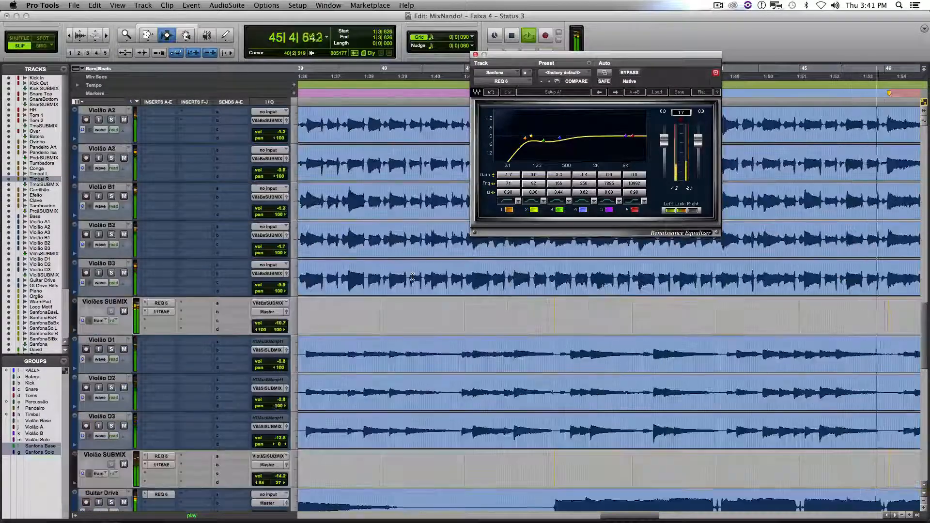
{"action": "scroll", "coordinate": [412, 277], "scroll_direction": "up", "scroll_amount": 3}
{"action": "scroll", "coordinate": [413, 277], "scroll_direction": "up", "scroll_amount": 4}
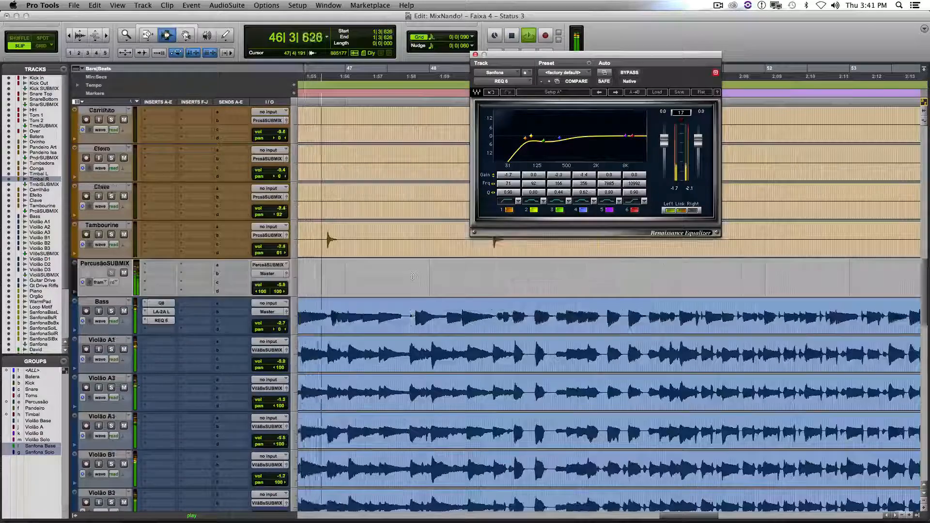
{"action": "scroll", "coordinate": [412, 277], "scroll_direction": "up", "scroll_amount": 8}
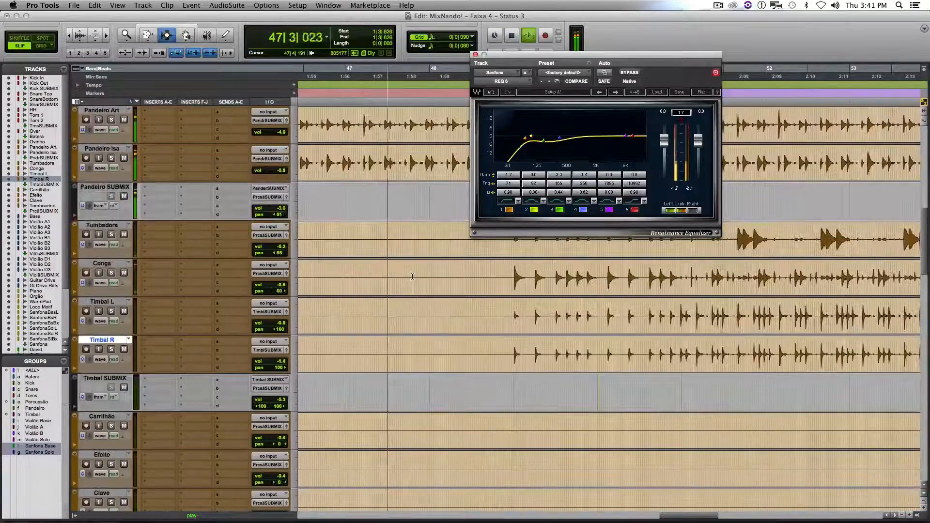
{"action": "scroll", "coordinate": [413, 276], "scroll_direction": "up", "scroll_amount": 7}
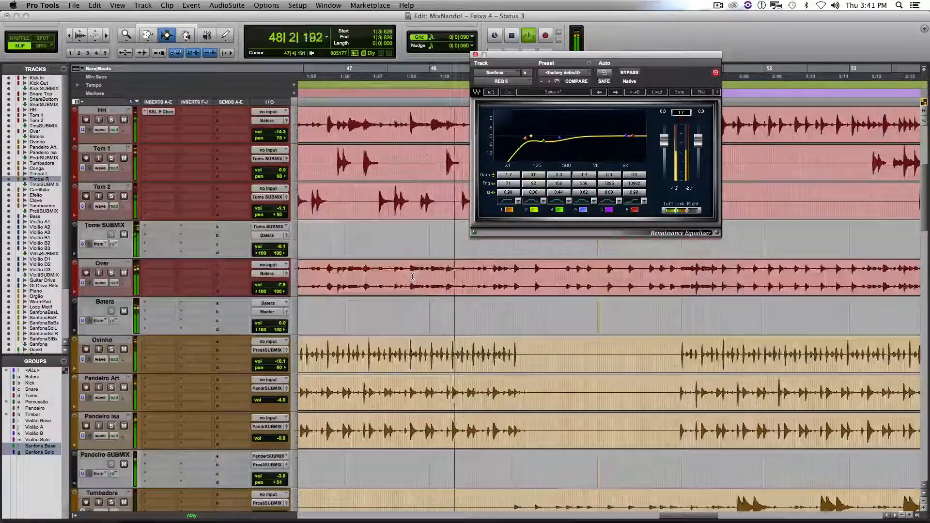
{"action": "scroll", "coordinate": [412, 276], "scroll_direction": "up", "scroll_amount": 4}
{"action": "scroll", "coordinate": [412, 277], "scroll_direction": "up", "scroll_amount": 2}
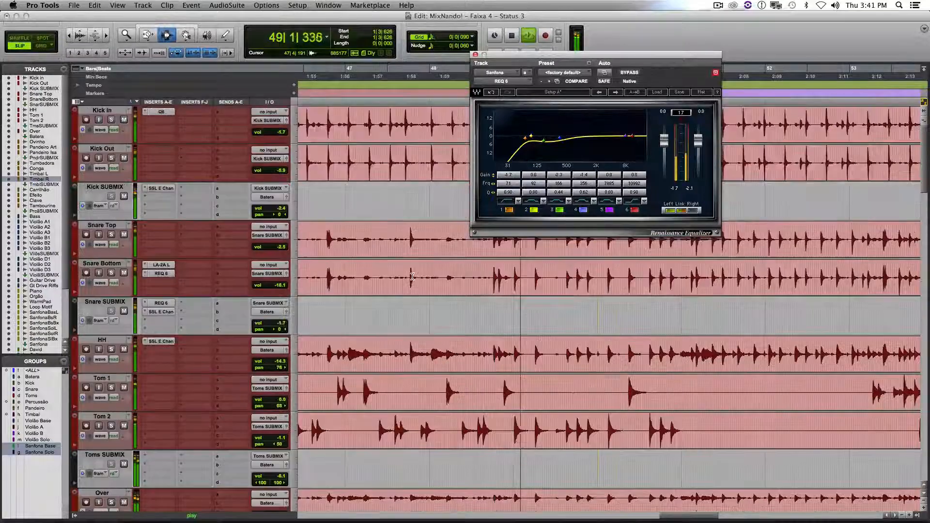
{"action": "left_click", "coordinate": [162, 341]}
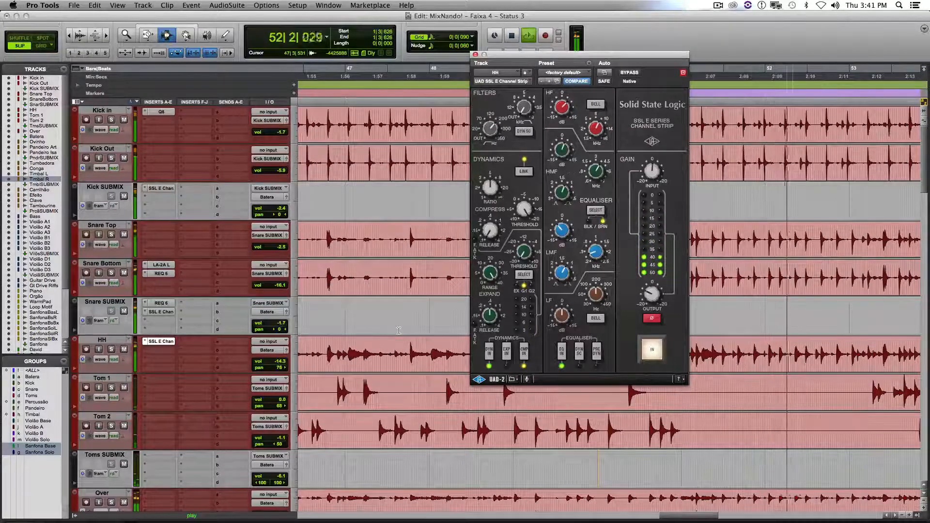
Review the tracks from the drums through percussion, bass, guitars, keys and Sanfona to the vocals and Master 1 during playback
{"action": "scroll", "coordinate": [465, 348], "scroll_direction": "down", "scroll_amount": 2}
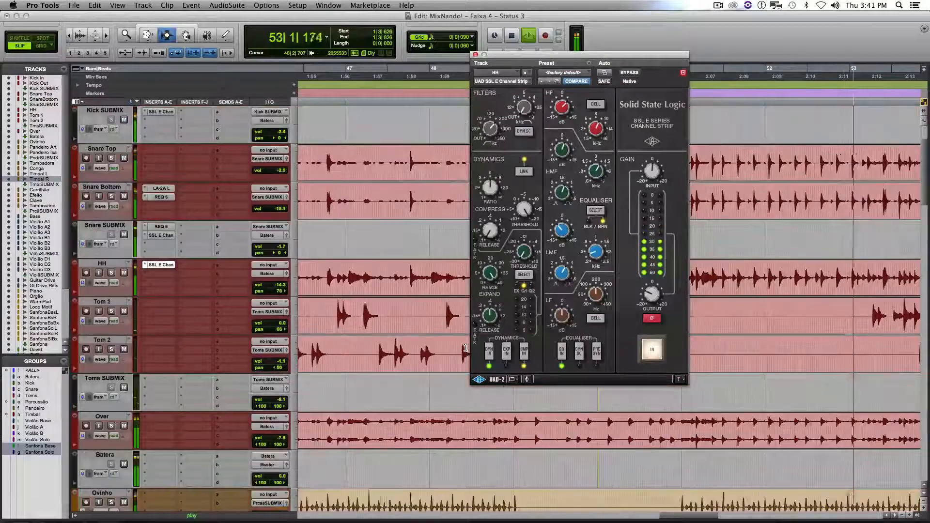
{"action": "scroll", "coordinate": [465, 347], "scroll_direction": "down", "scroll_amount": 5}
{"action": "scroll", "coordinate": [466, 348], "scroll_direction": "down", "scroll_amount": 1}
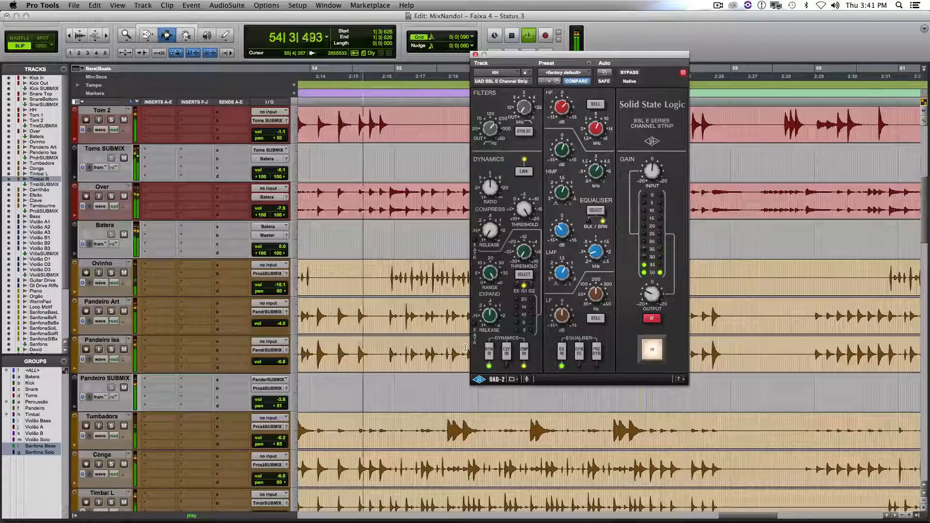
{"action": "scroll", "coordinate": [465, 348], "scroll_direction": "down", "scroll_amount": 6}
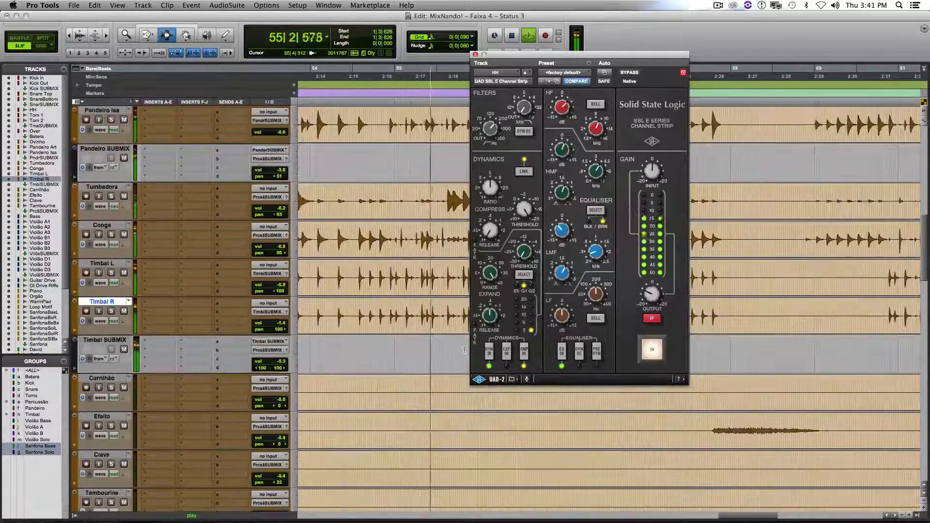
{"action": "scroll", "coordinate": [465, 350], "scroll_direction": "down", "scroll_amount": 5}
{"action": "scroll", "coordinate": [464, 350], "scroll_direction": "down", "scroll_amount": 8}
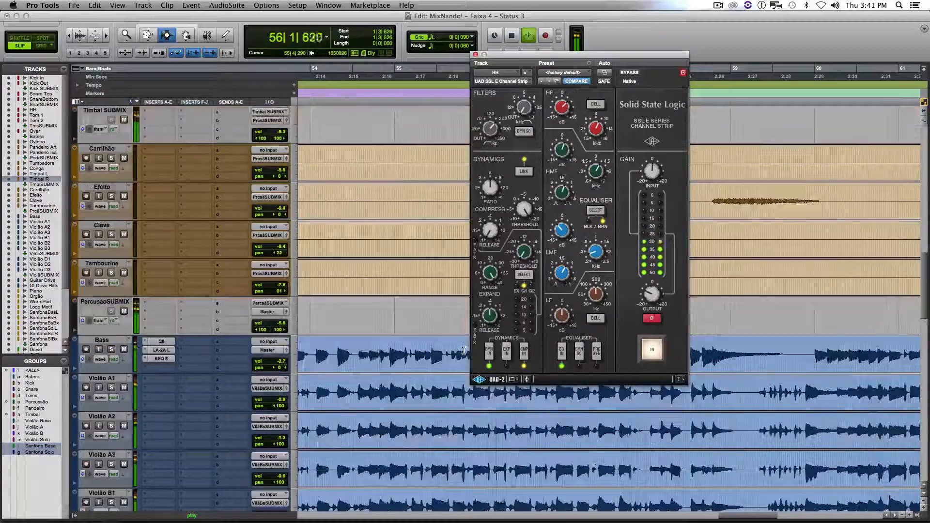
{"action": "scroll", "coordinate": [463, 352], "scroll_direction": "down", "scroll_amount": 9}
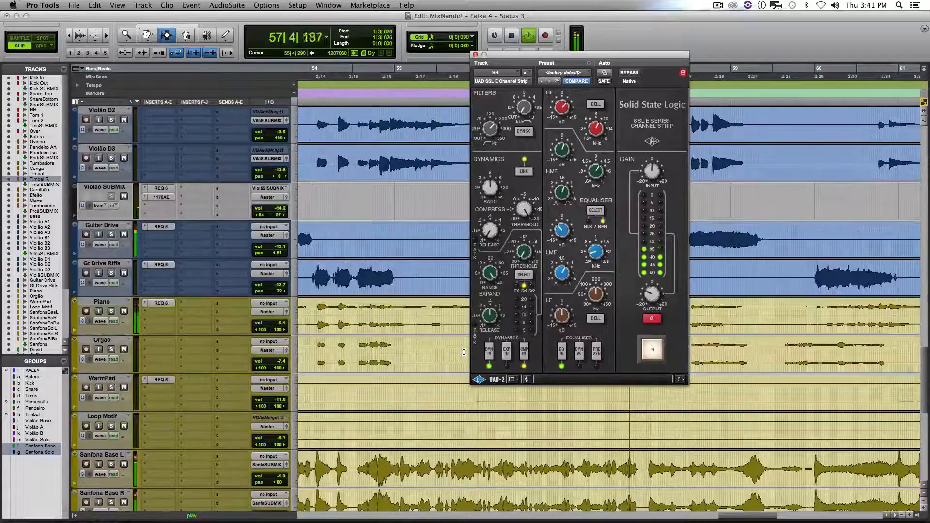
{"action": "scroll", "coordinate": [463, 352], "scroll_direction": "down", "scroll_amount": 7}
{"action": "scroll", "coordinate": [463, 352], "scroll_direction": "down", "scroll_amount": 3}
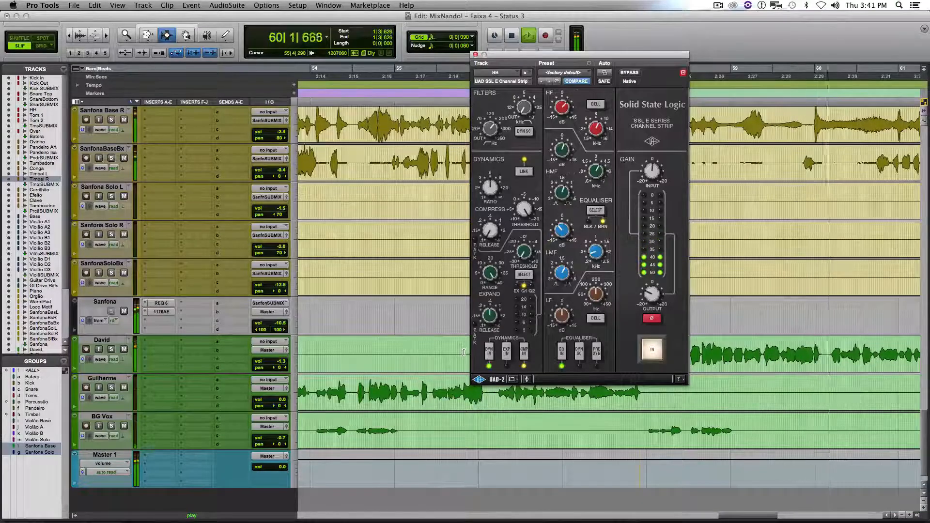
{"action": "scroll", "coordinate": [463, 349], "scroll_direction": "up", "scroll_amount": 3}
{"action": "scroll", "coordinate": [464, 346], "scroll_direction": "down", "scroll_amount": 10}
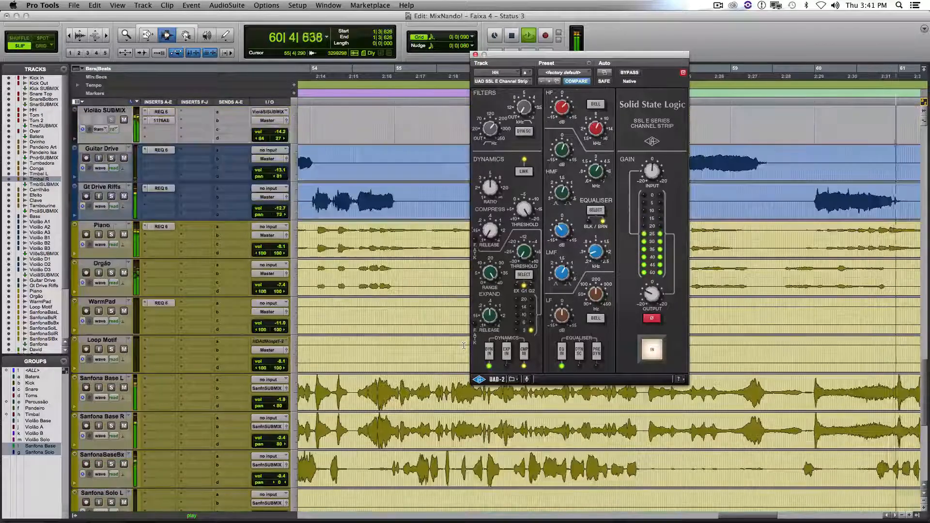
Go back to the drum tracks, close the HH channel strip and stop playback near the END marker
{"action": "scroll", "coordinate": [463, 346], "scroll_direction": "up", "scroll_amount": 9}
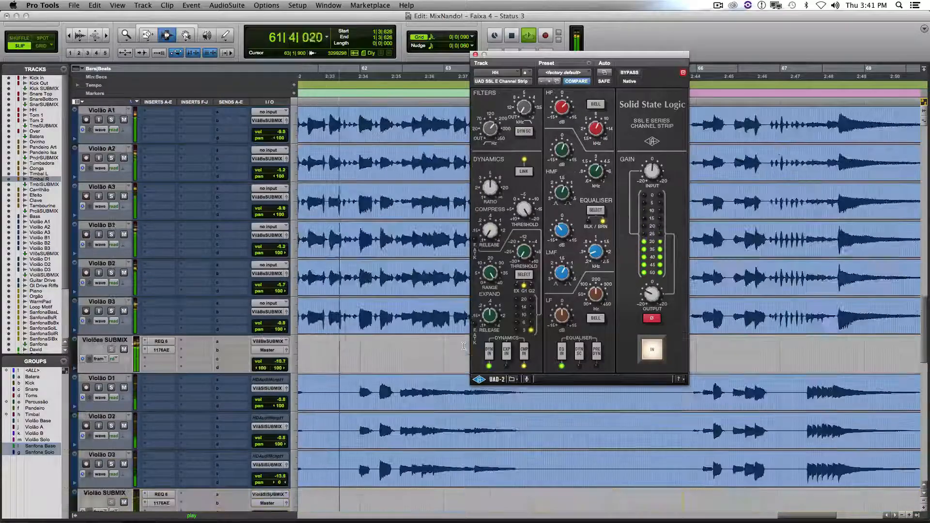
{"action": "scroll", "coordinate": [464, 346], "scroll_direction": "up", "scroll_amount": 4}
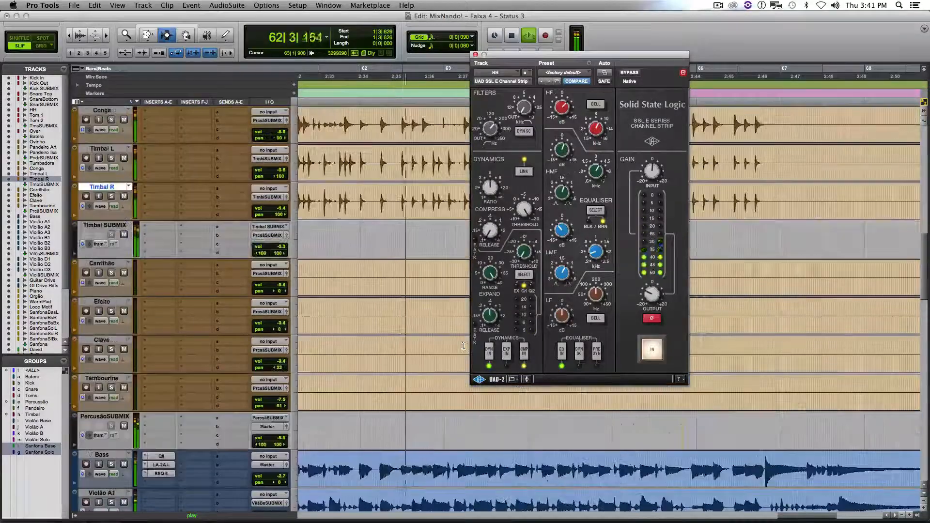
{"action": "scroll", "coordinate": [464, 346], "scroll_direction": "up", "scroll_amount": 4}
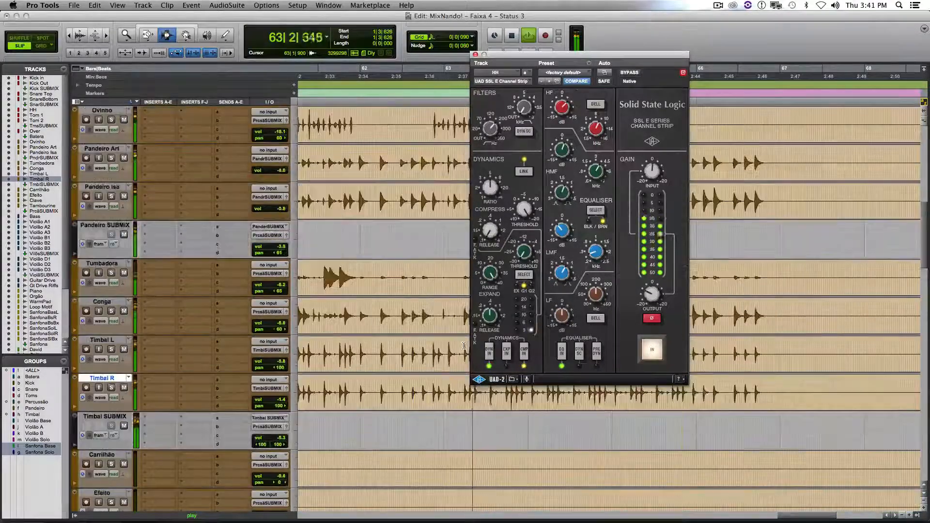
{"action": "scroll", "coordinate": [464, 346], "scroll_direction": "up", "scroll_amount": 6}
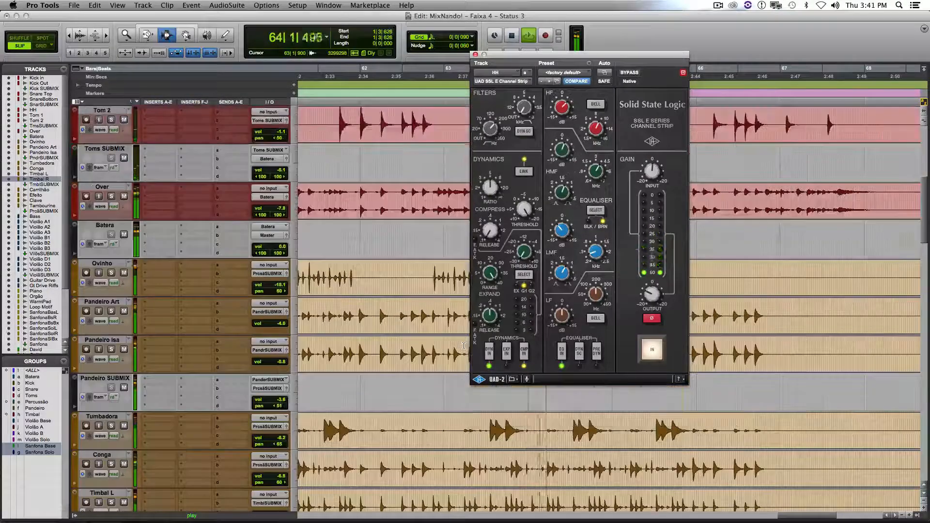
{"action": "scroll", "coordinate": [463, 346], "scroll_direction": "up", "scroll_amount": 3}
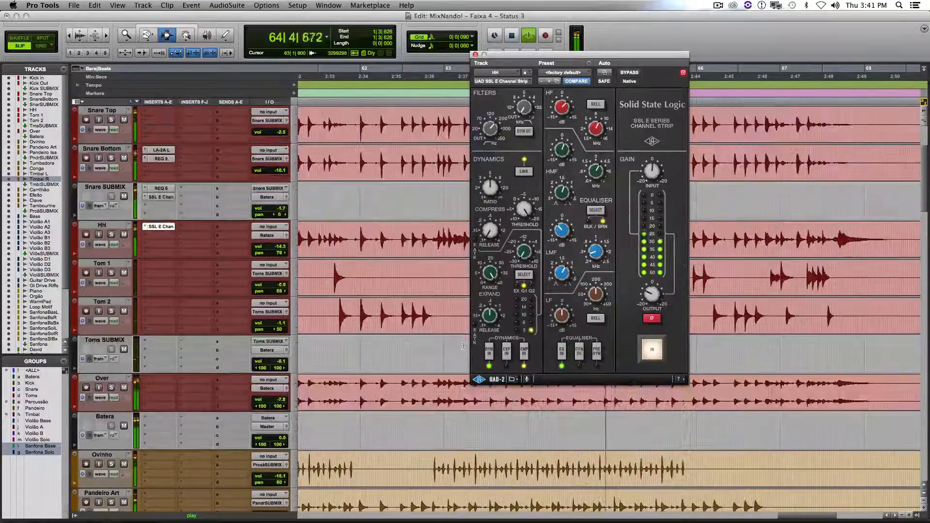
{"action": "scroll", "coordinate": [463, 346], "scroll_direction": "up", "scroll_amount": 3}
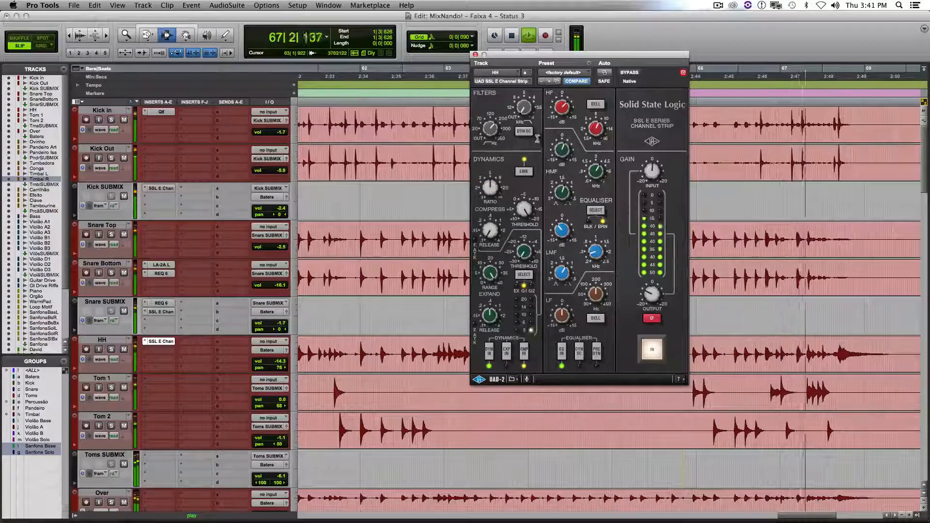
{"action": "left_click", "coordinate": [476, 55]}
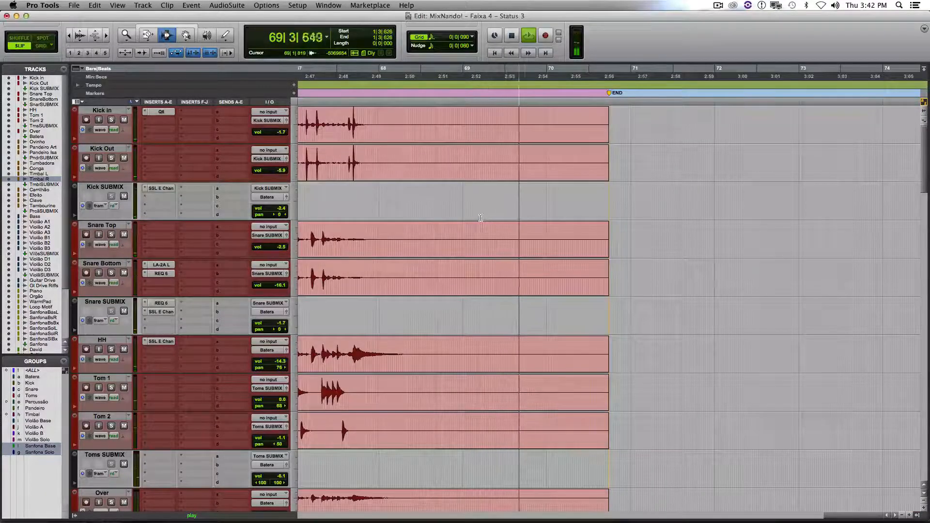
{"action": "key", "text": "space"}
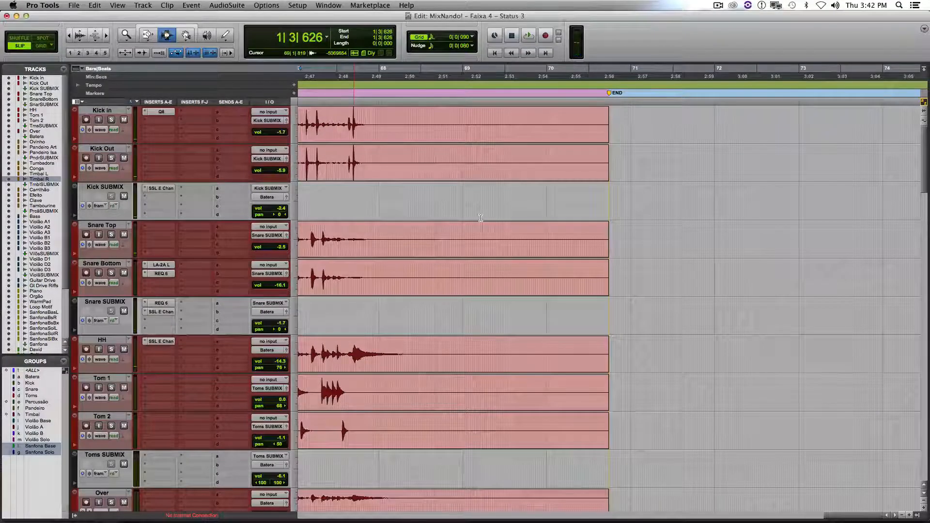